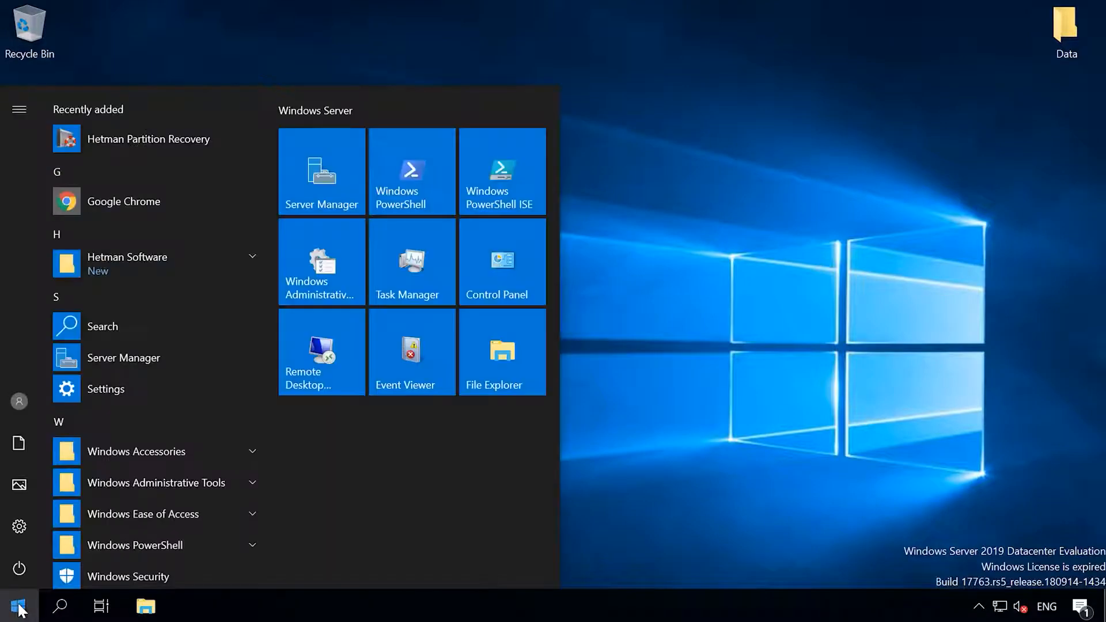
Open Server Manager and start adding roles and features with a role-based installation on the local server from the server pool
left_click(324, 183)
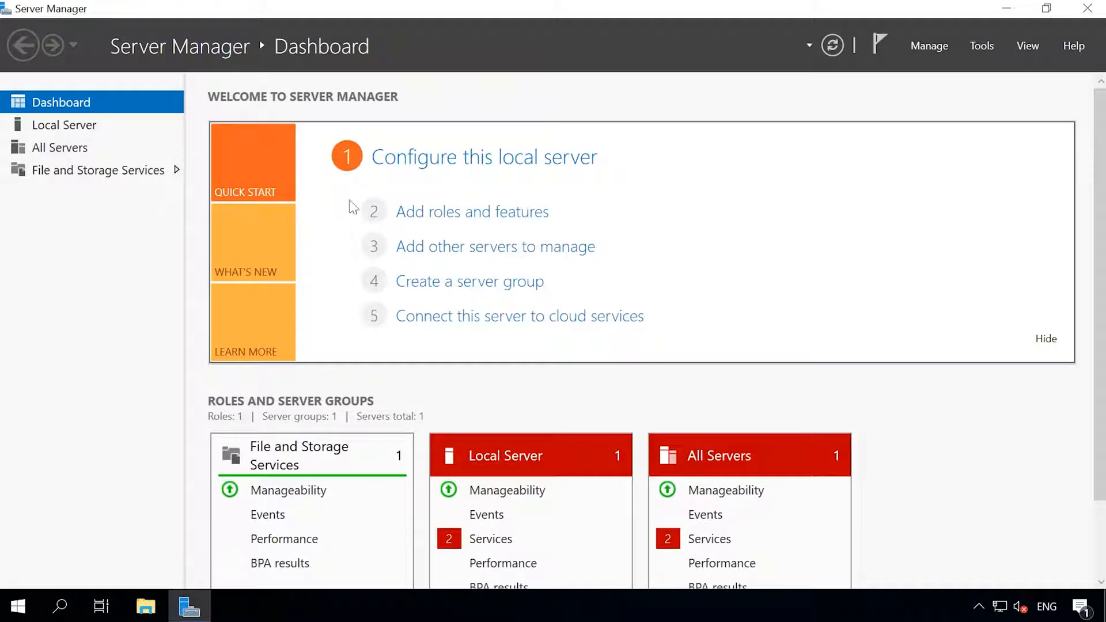
left_click(506, 222)
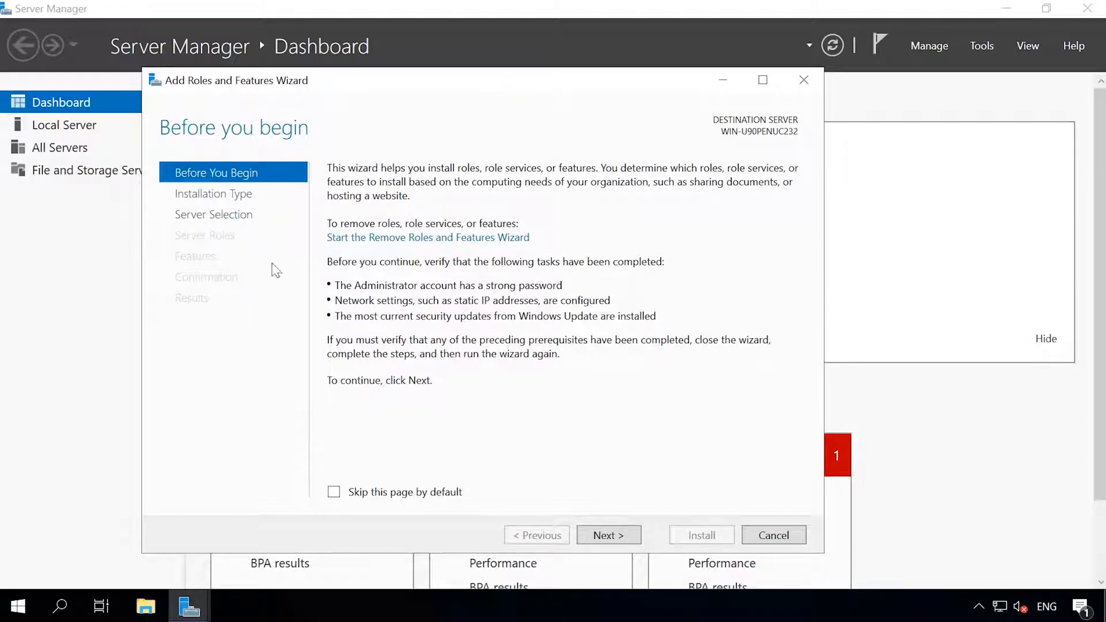
left_click(605, 540)
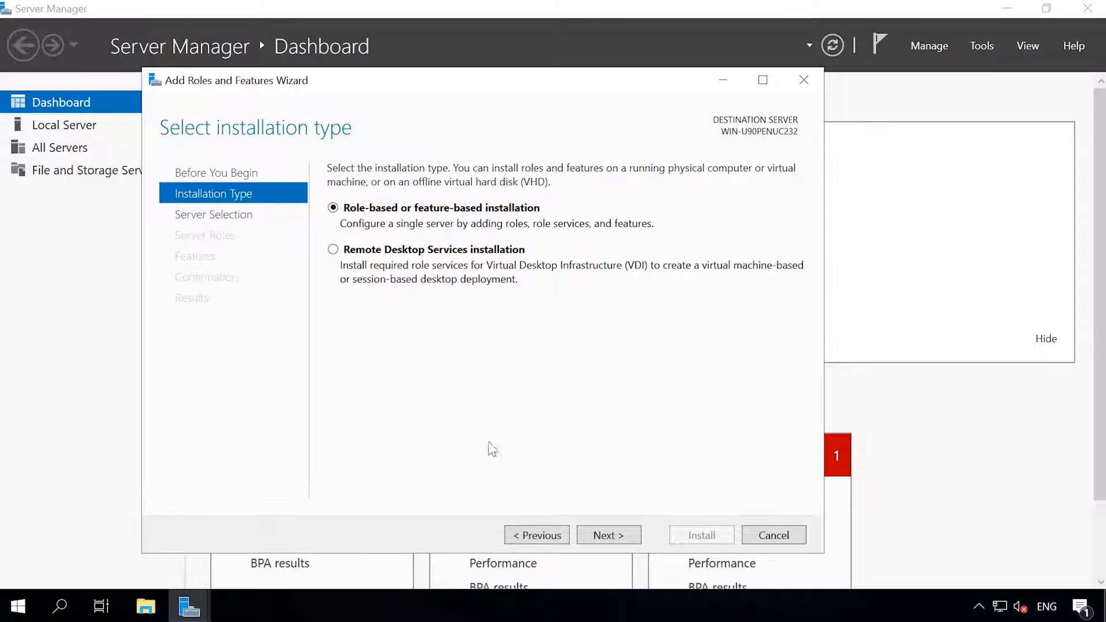
left_click(609, 538)
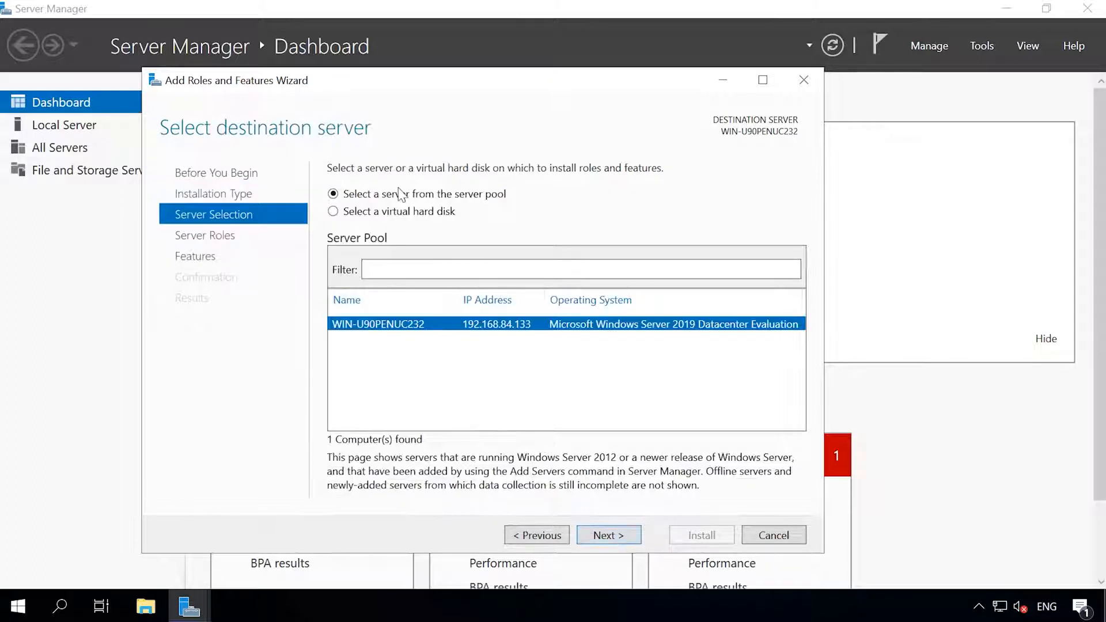
left_click(613, 538)
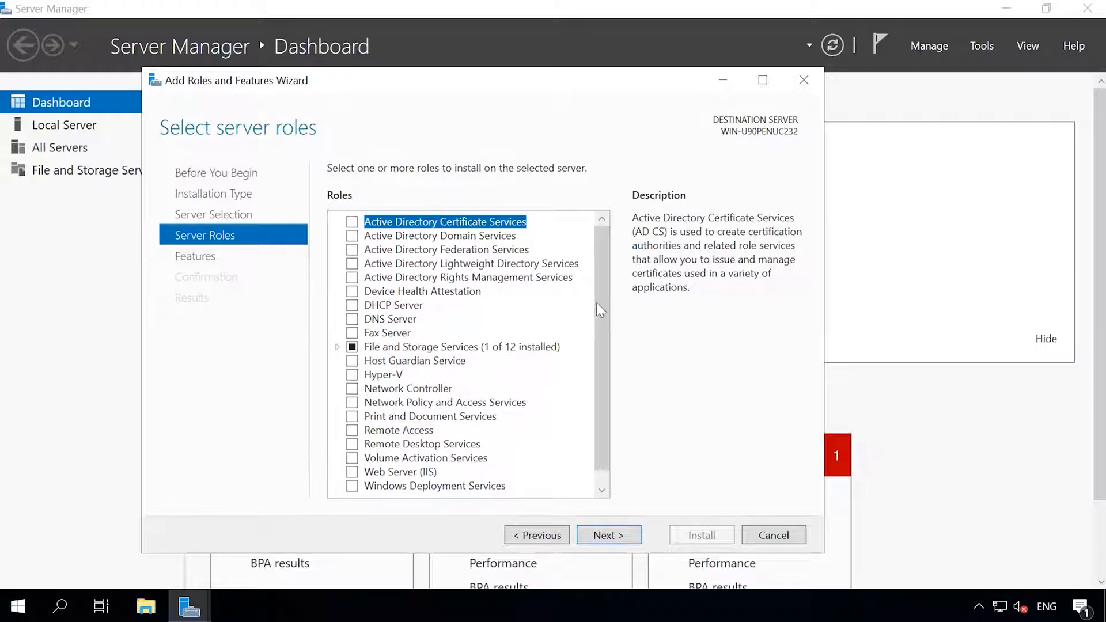
Leave the server roles unchanged and locate Windows Server Backup in the features list
scroll(601, 311, "down", 1)
scroll(599, 321, "up", 1)
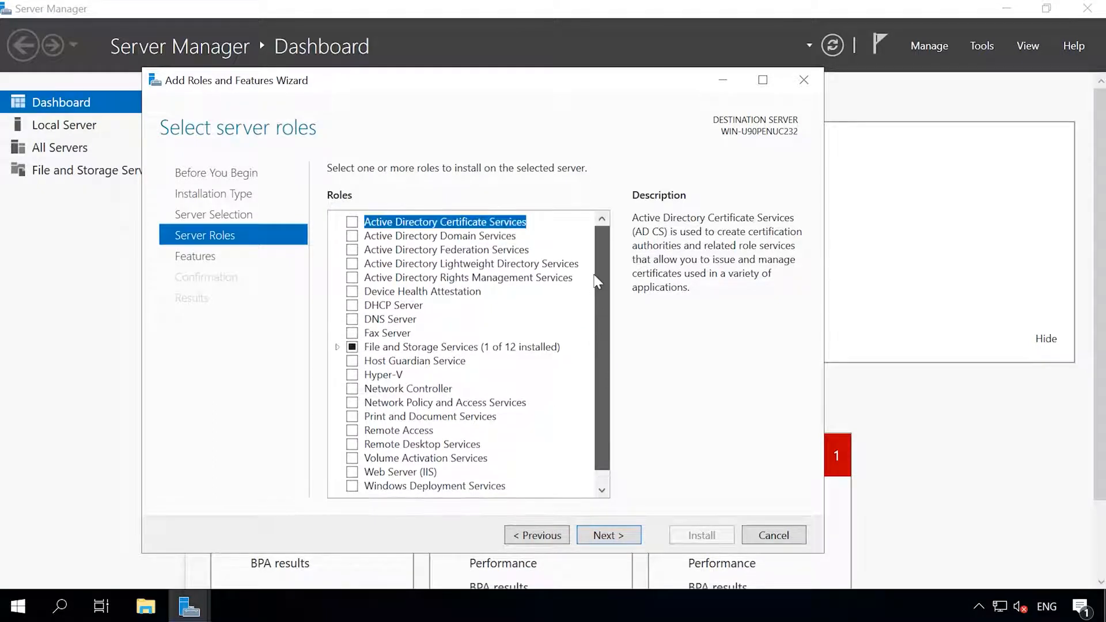
left_click(615, 537)
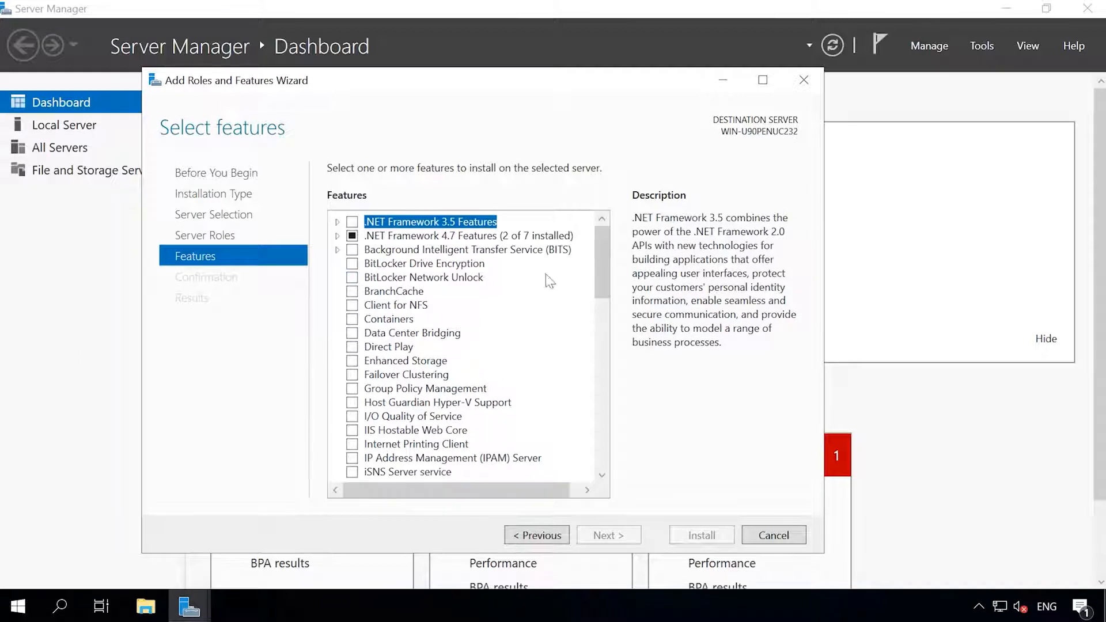
left_click_drag(595, 243, 599, 432)
left_click(452, 346)
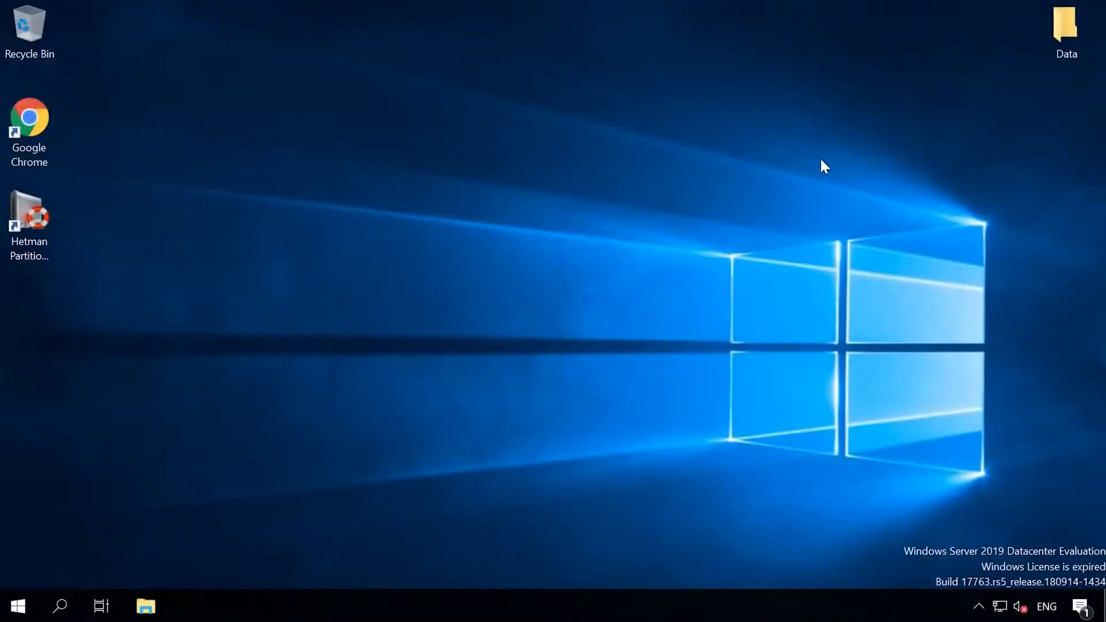
Open Windows Server Backup from Server Manager and close its window again
left_click(18, 606)
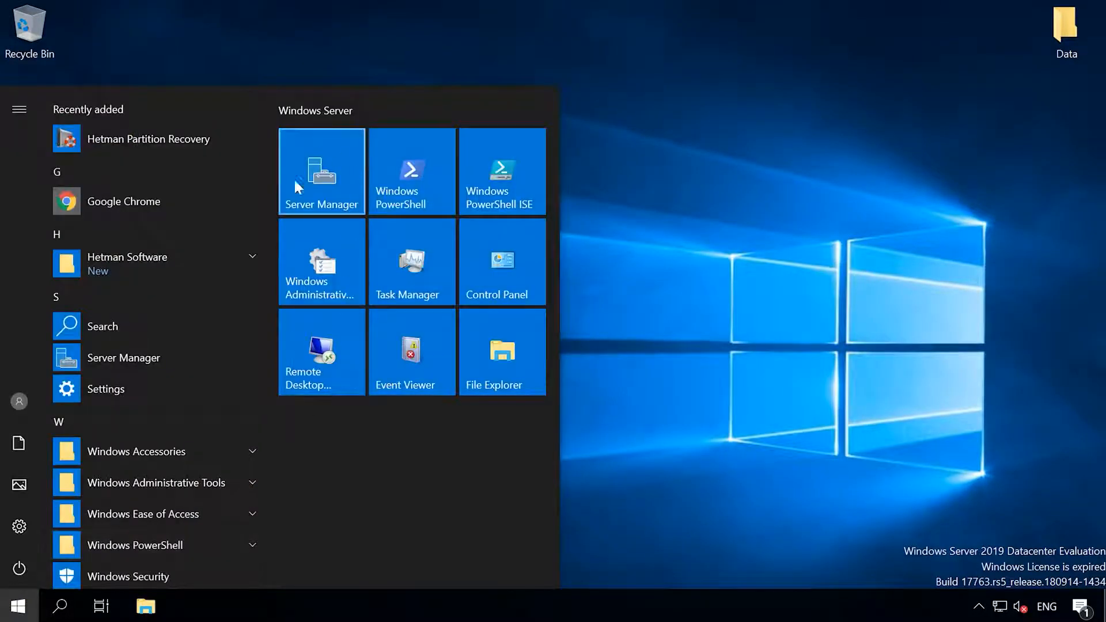
left_click(326, 178)
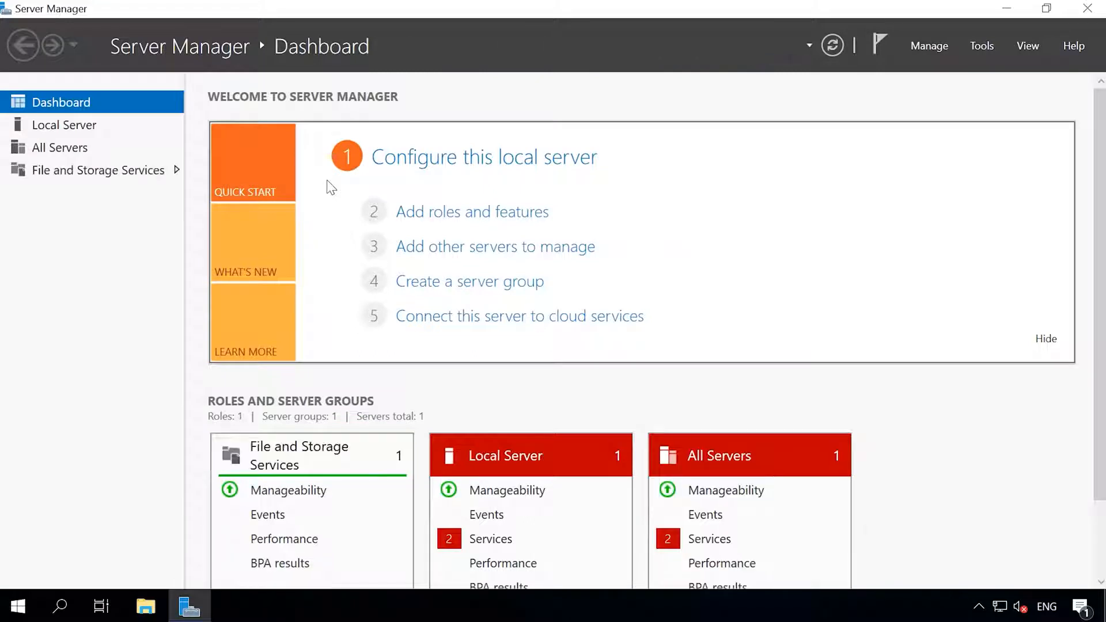
left_click(984, 47)
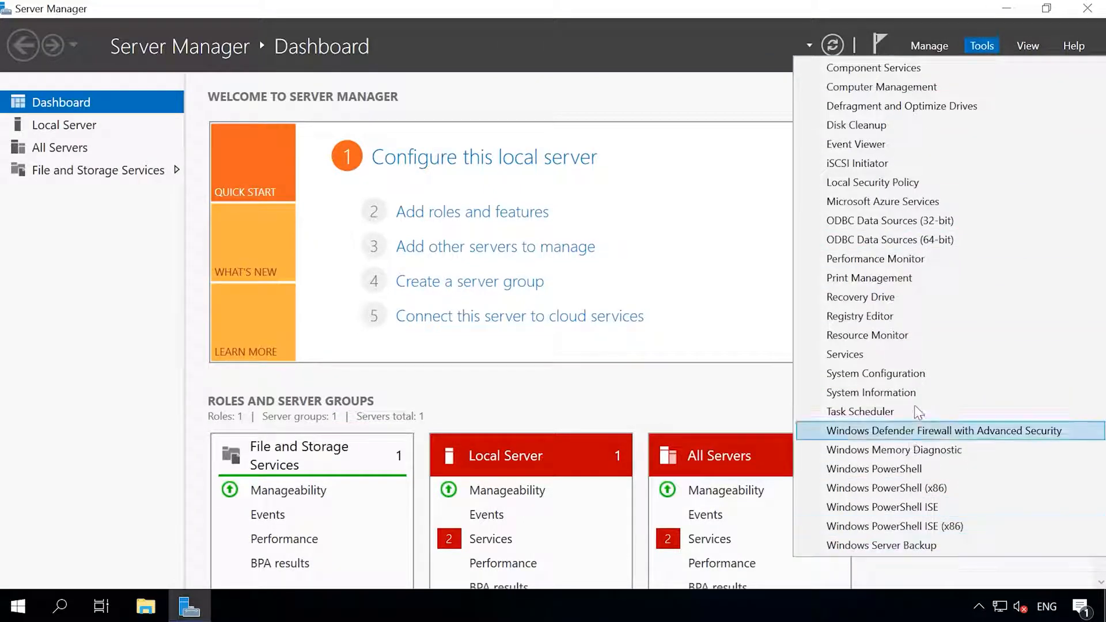
left_click(907, 547)
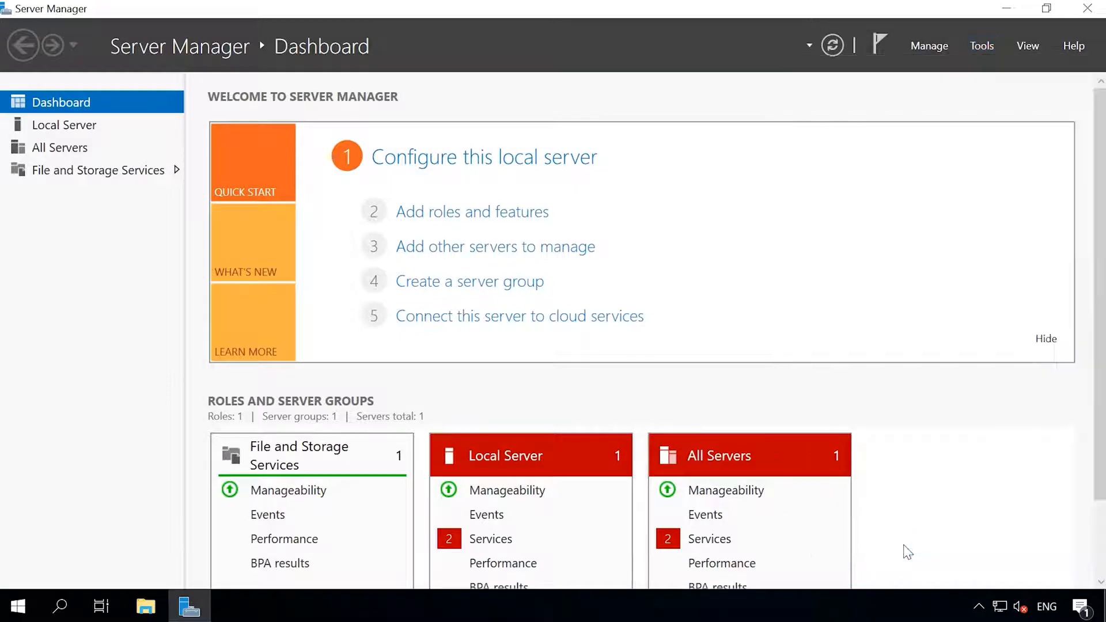
left_click(1088, 8)
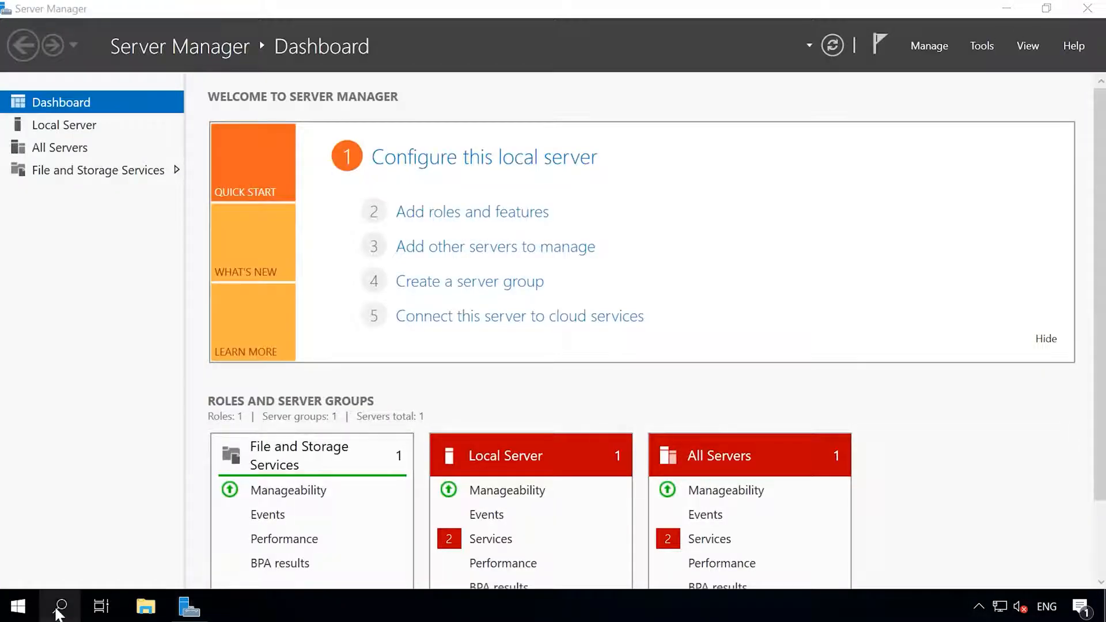
Search Windows for wbadmin.msc, open that console and show its Local Backup section
left_click(59, 608)
type("wbad")
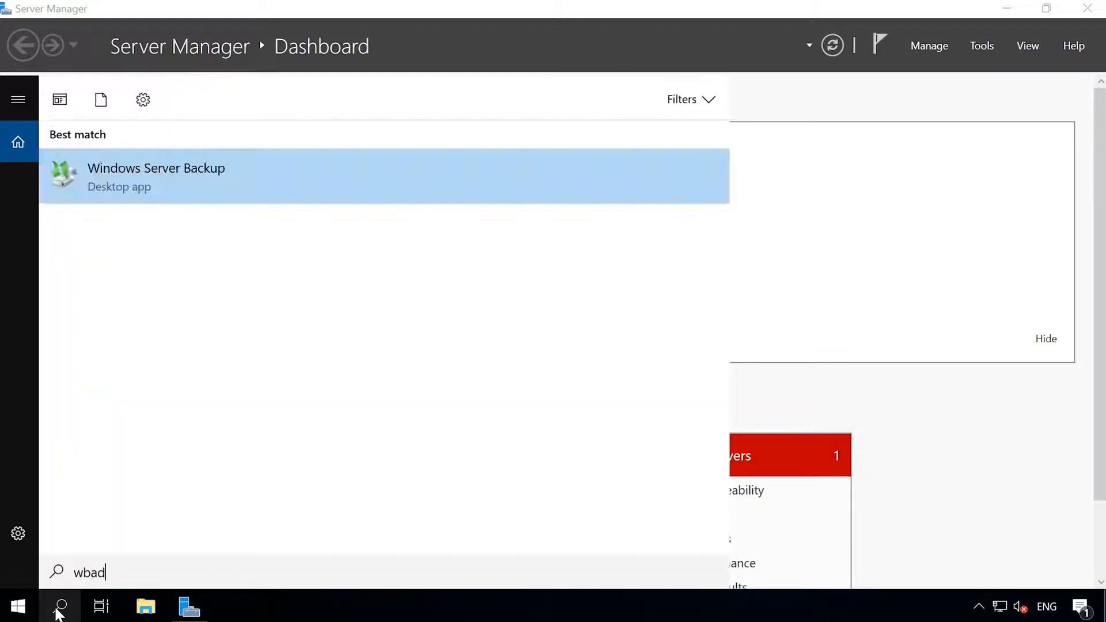
type("min.")
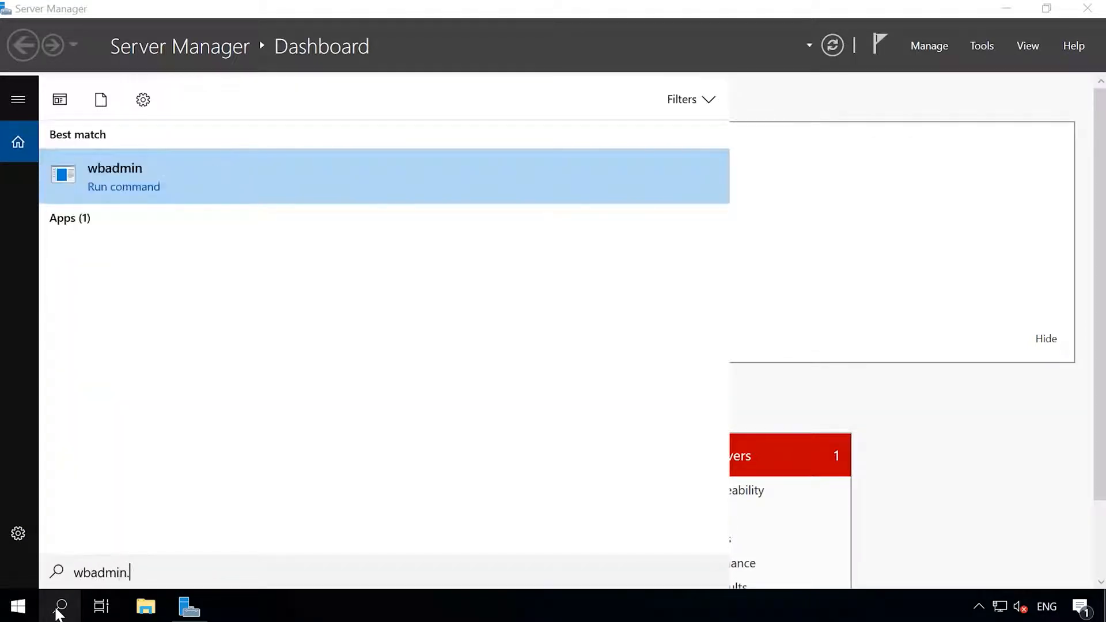
type("msc")
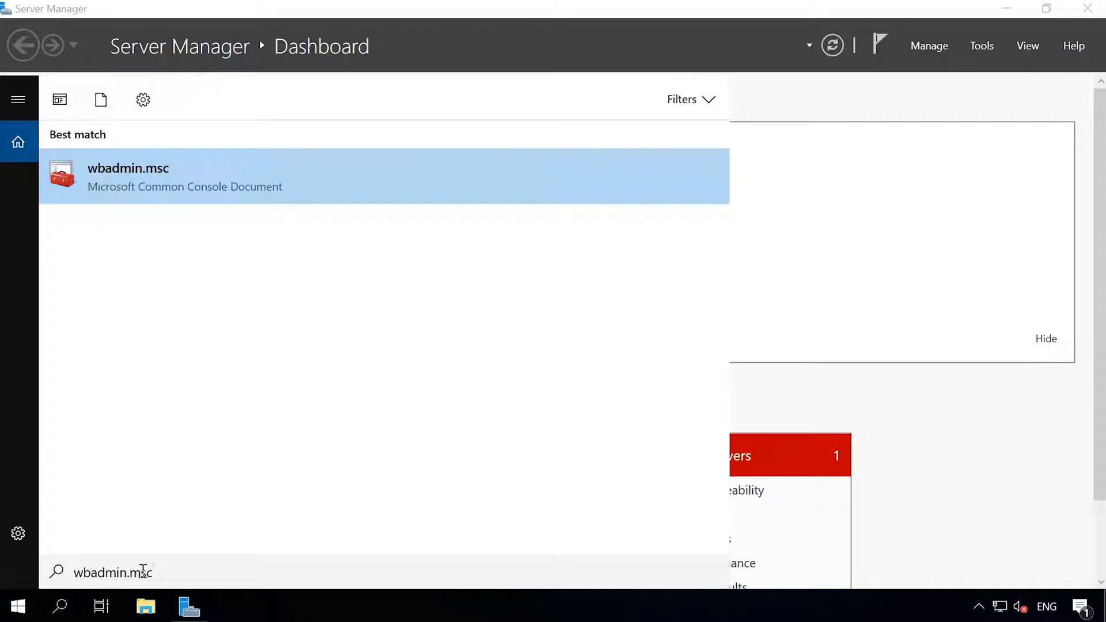
left_click(213, 178)
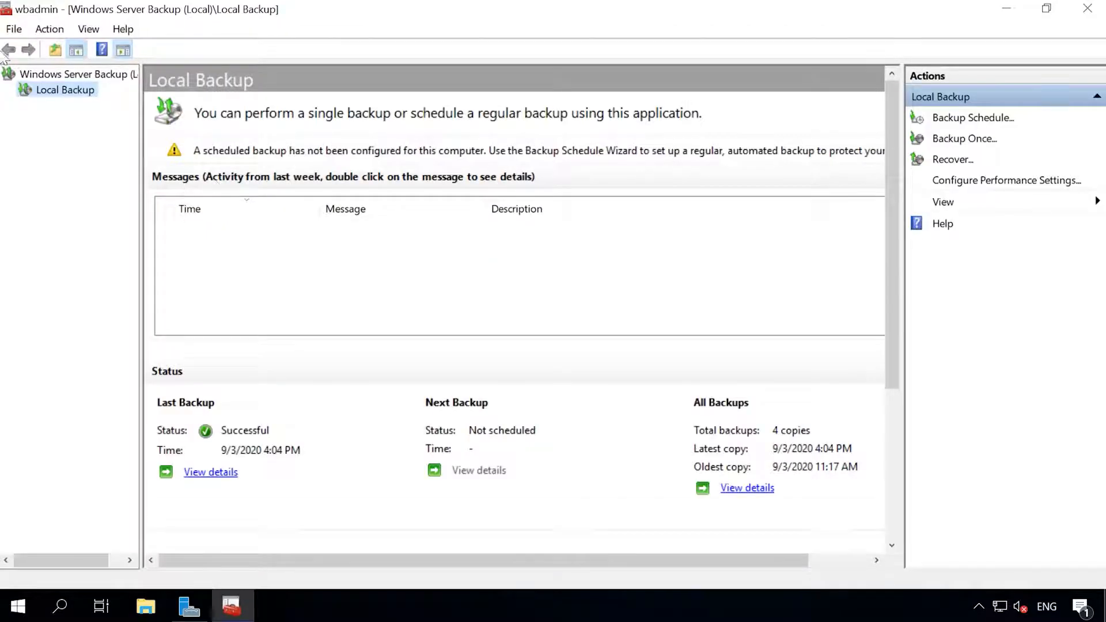
left_click(60, 74)
left_click(63, 91)
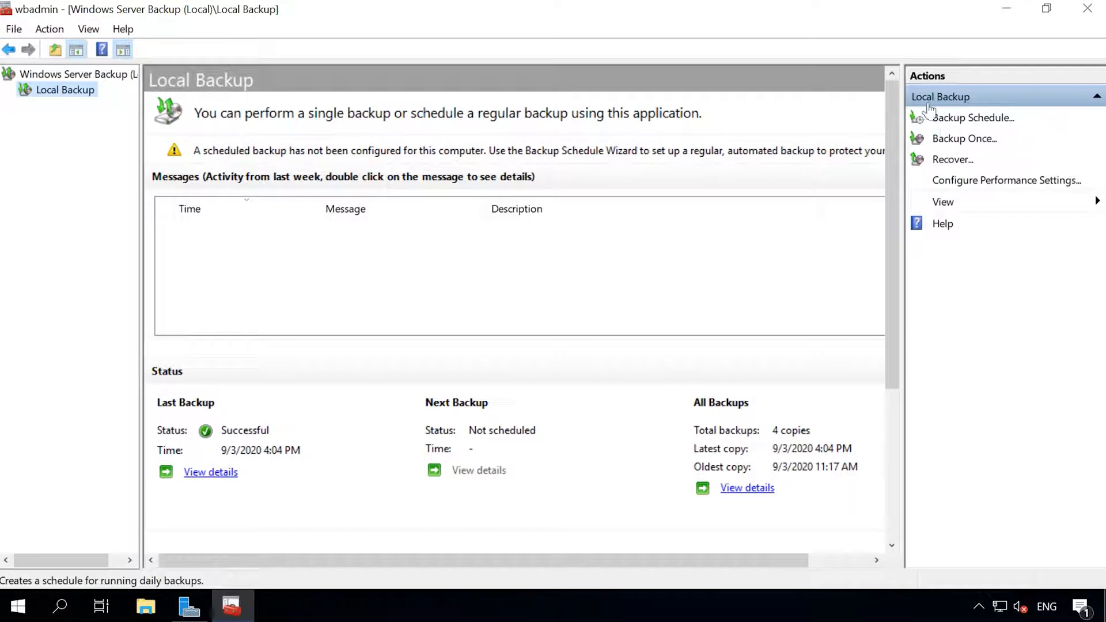
Start a new backup schedule with the Full server configuration
left_click(998, 119)
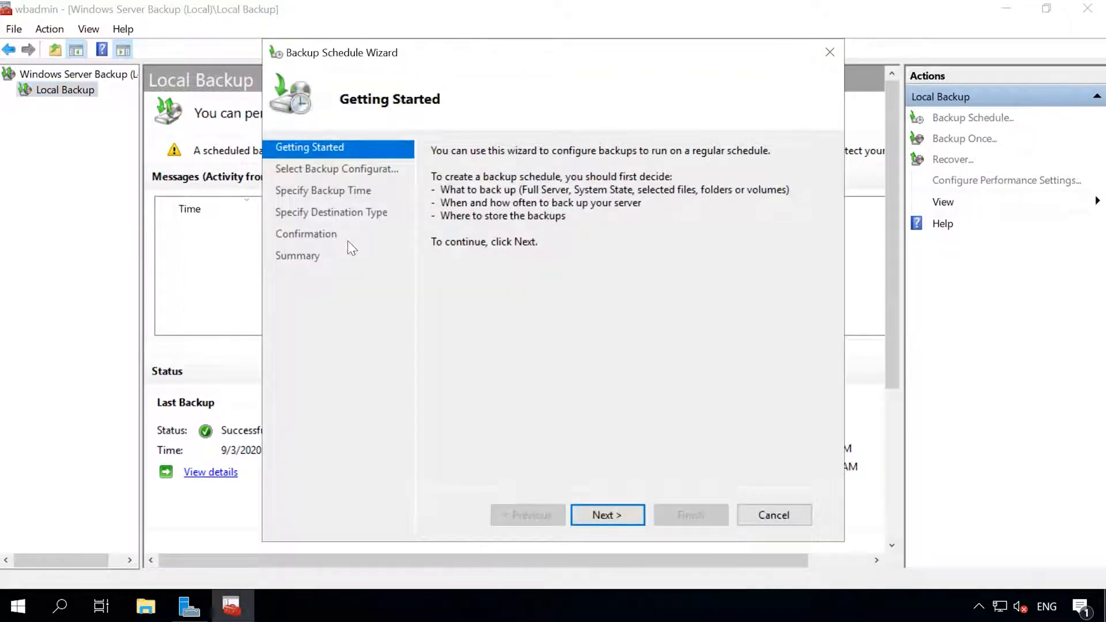
left_click(585, 513)
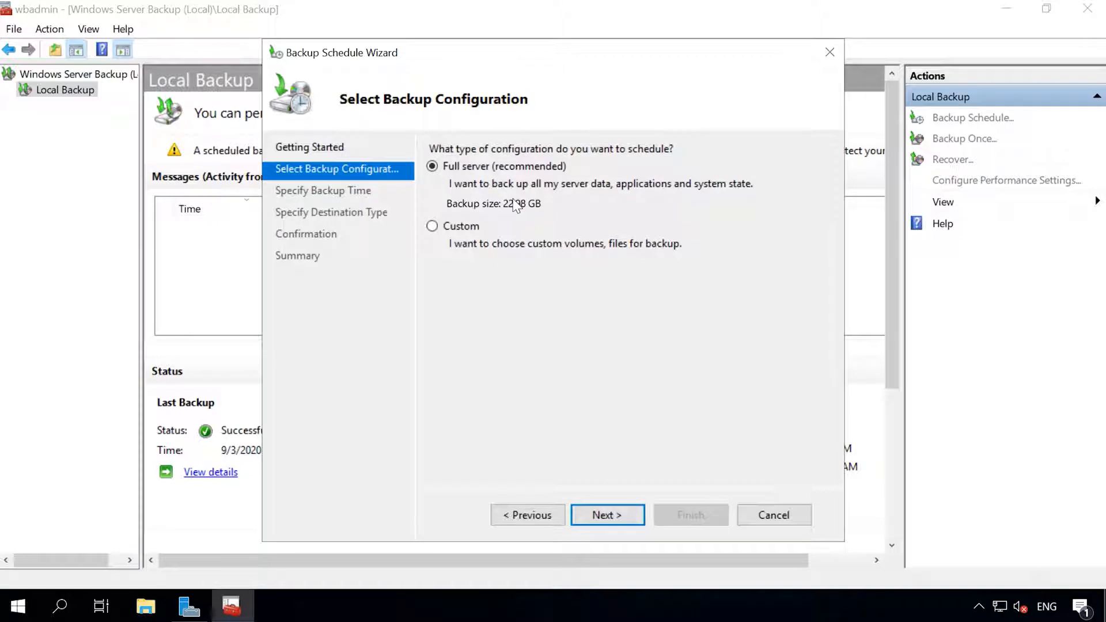
left_click(603, 515)
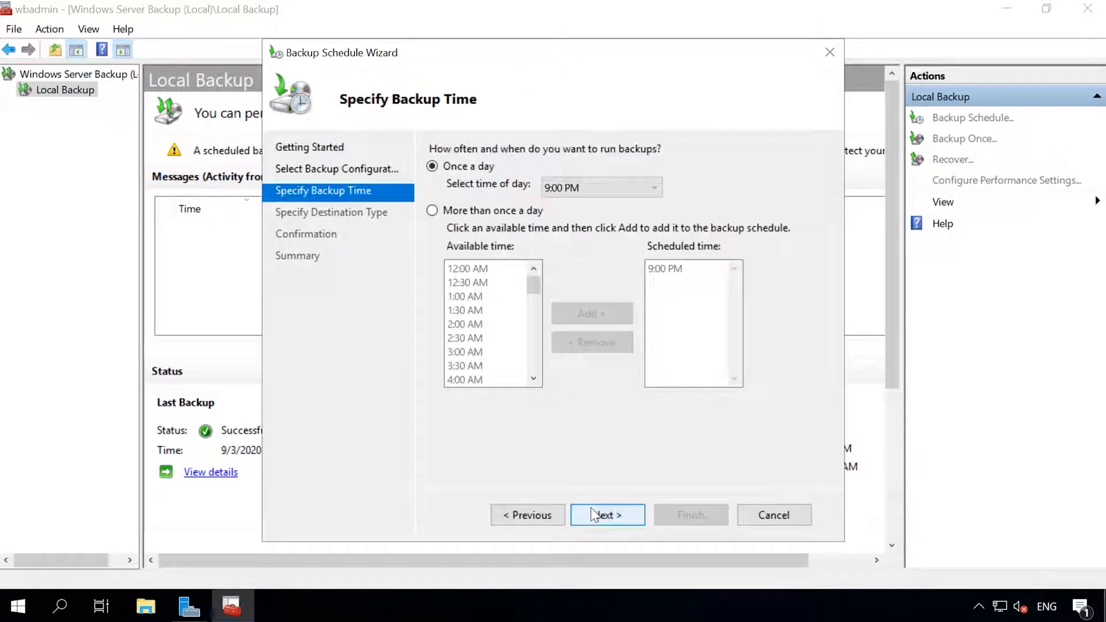
Try the More than once a day option, but set the scheduled backup to run once a day at 9:00 PM
left_click(650, 185)
left_click(650, 185)
left_click(432, 211)
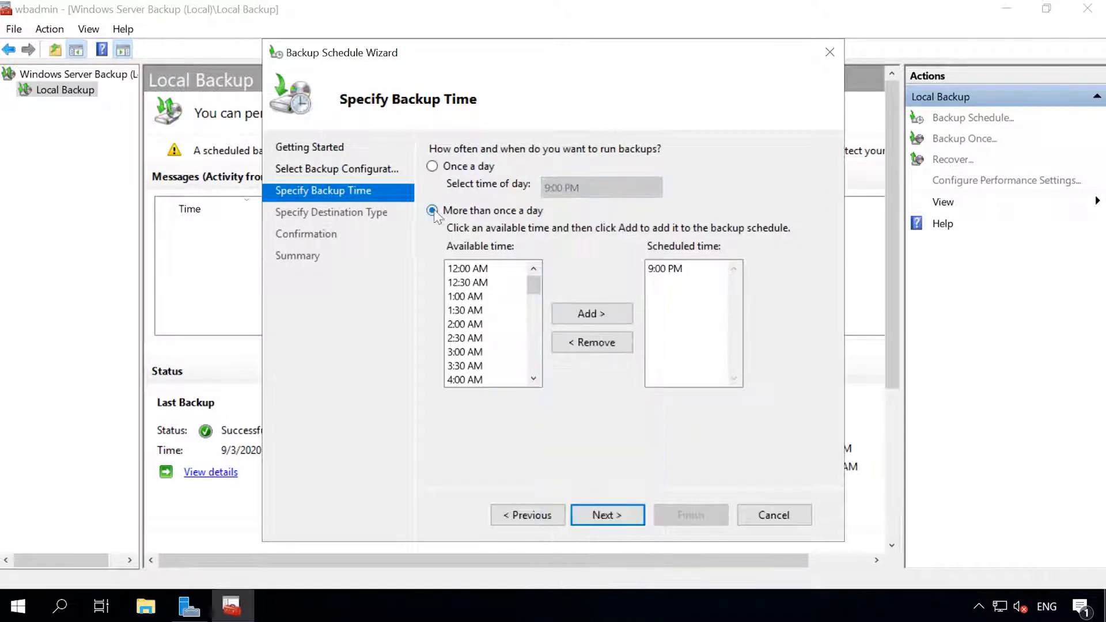
left_click(433, 167)
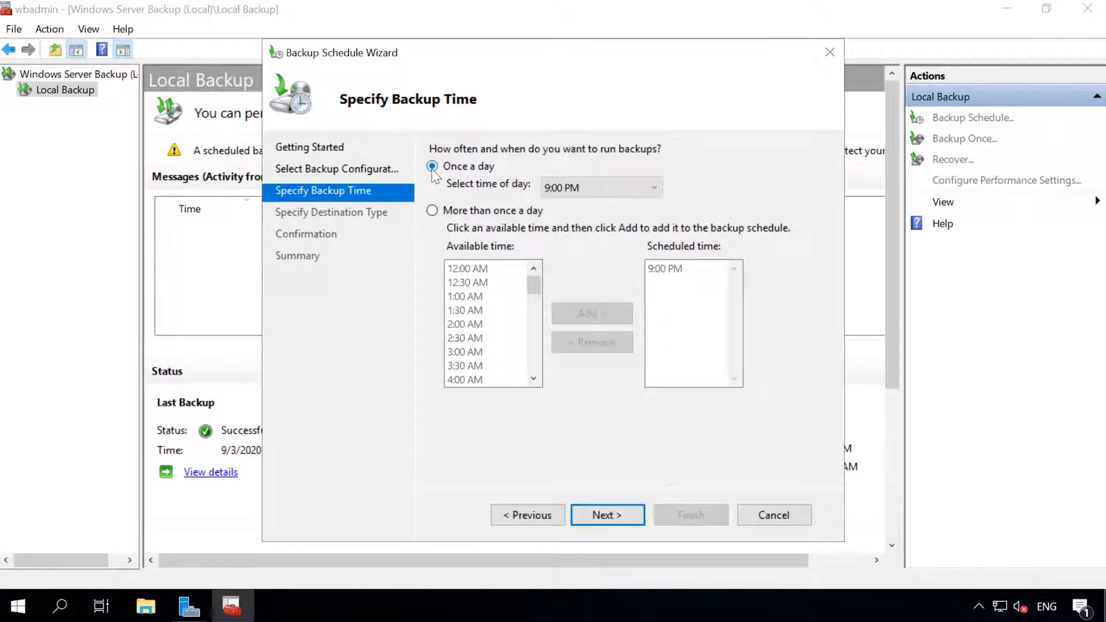
left_click(615, 517)
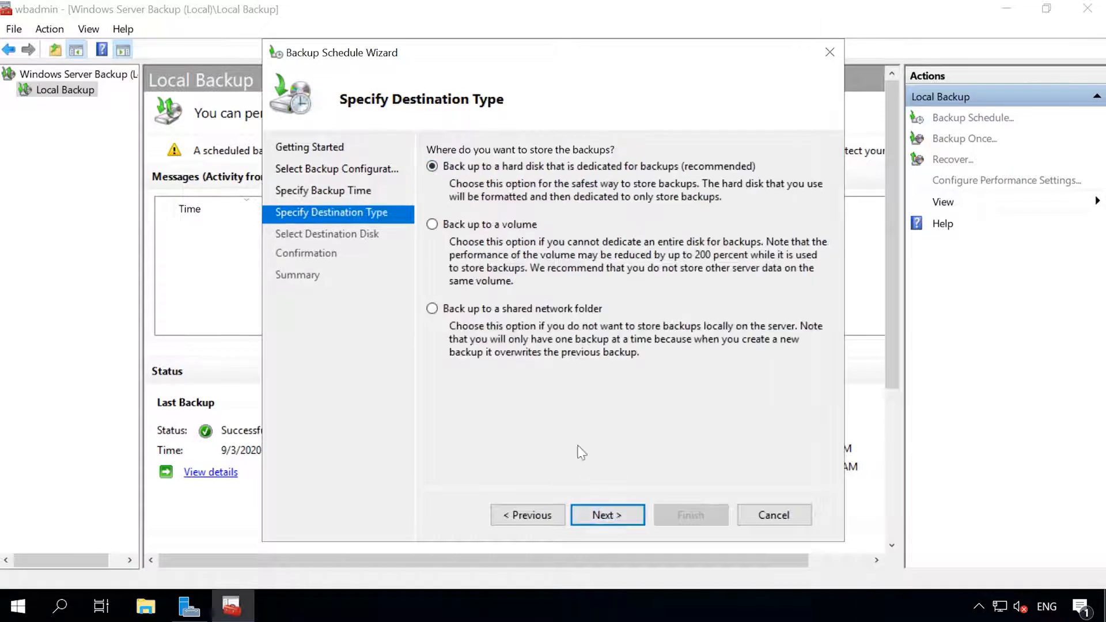
Choose a shared network folder as the scheduled backup's destination, accept the overwrite notice, and cancel the wizard at the folder location
left_click(433, 309)
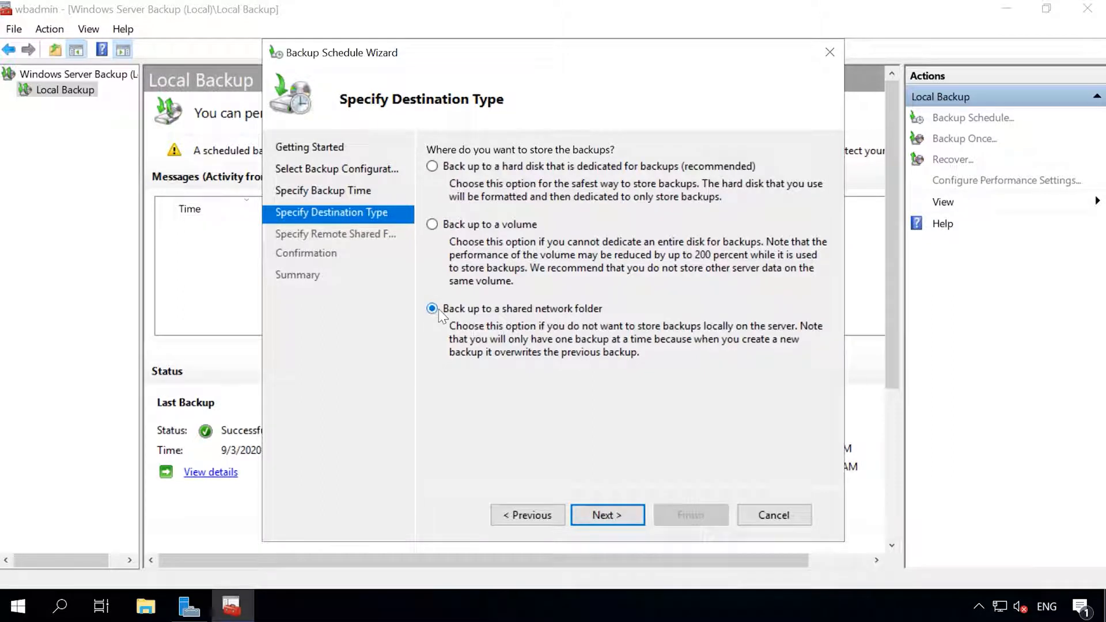
left_click(602, 519)
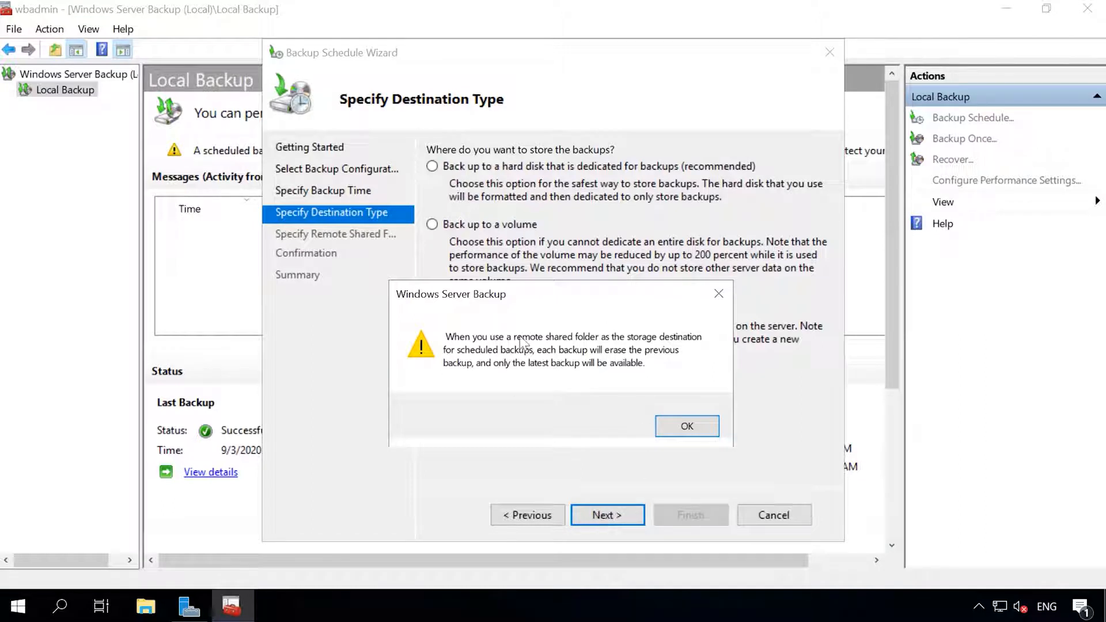
left_click(687, 425)
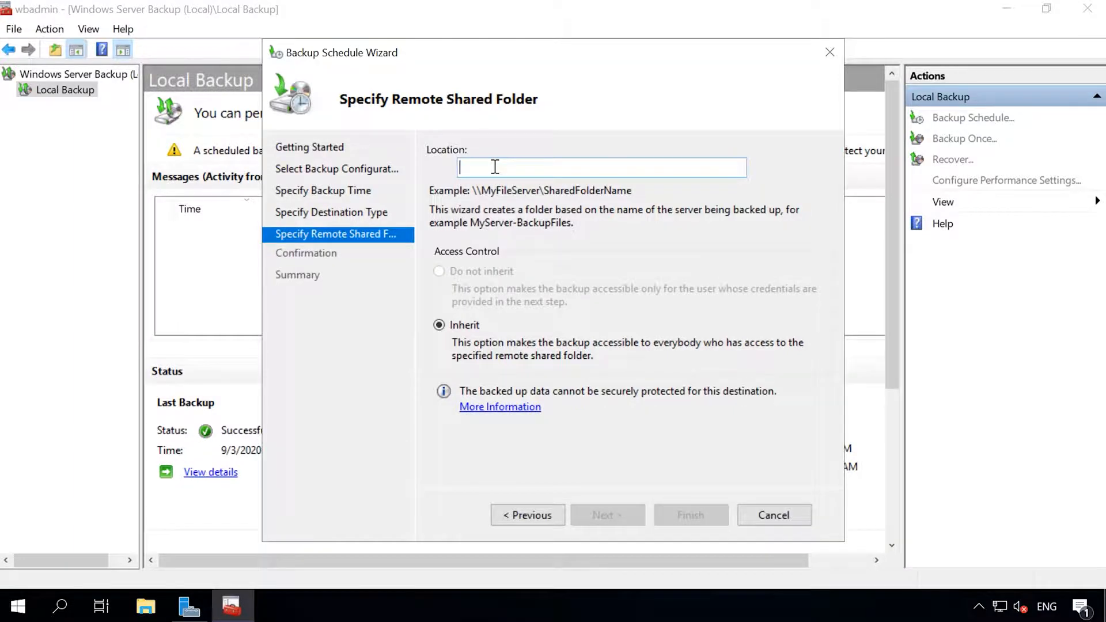
left_click(765, 510)
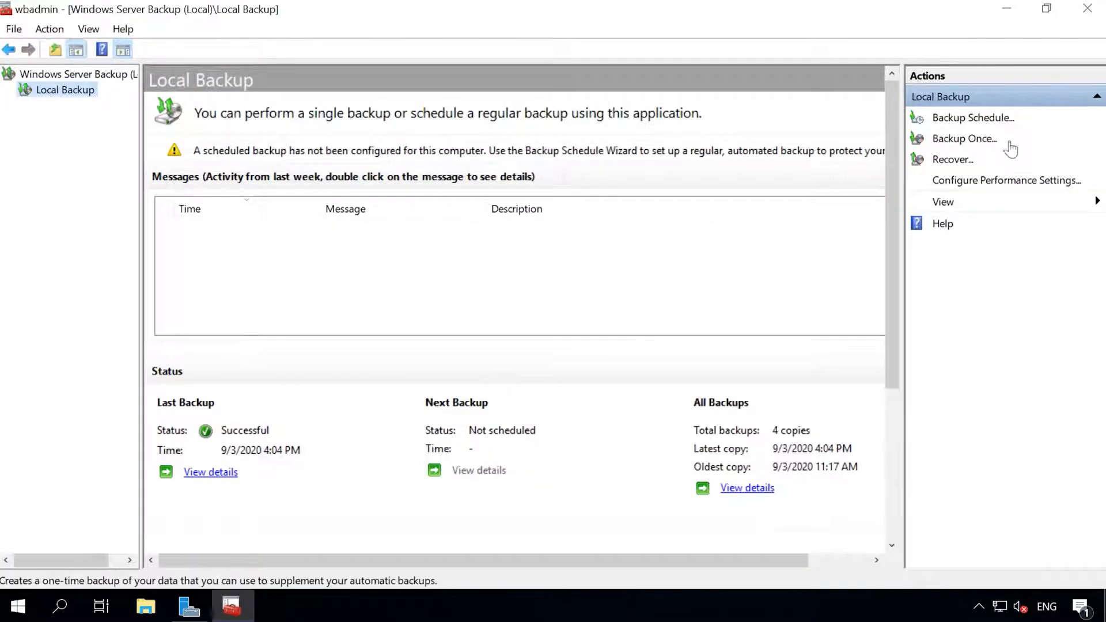
Start a one-time backup using Different options and the Custom configuration
left_click(948, 139)
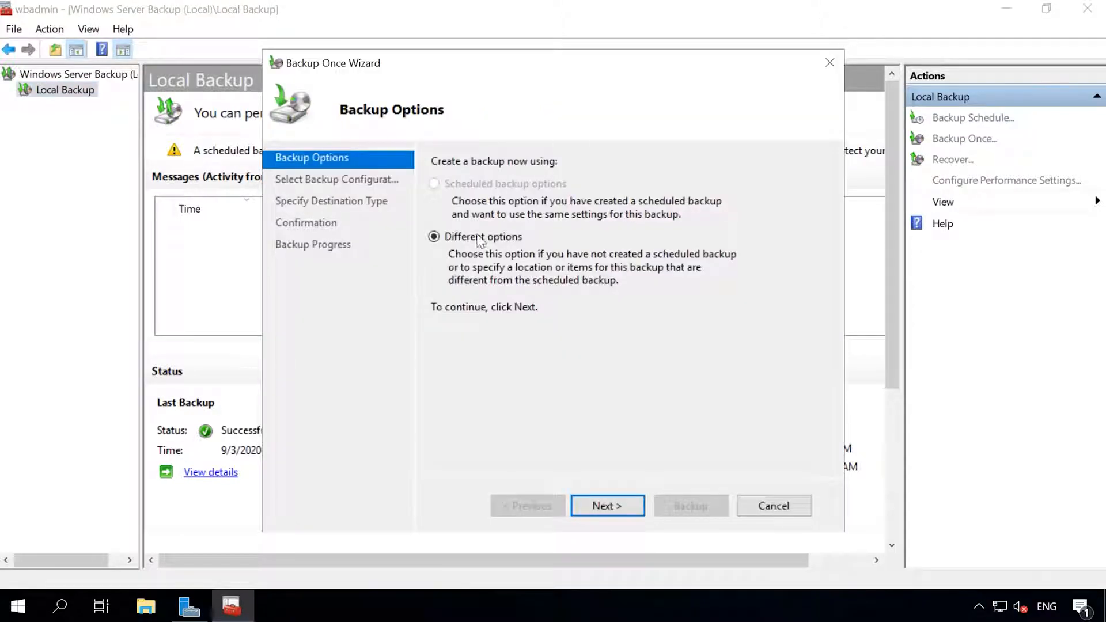
left_click(614, 505)
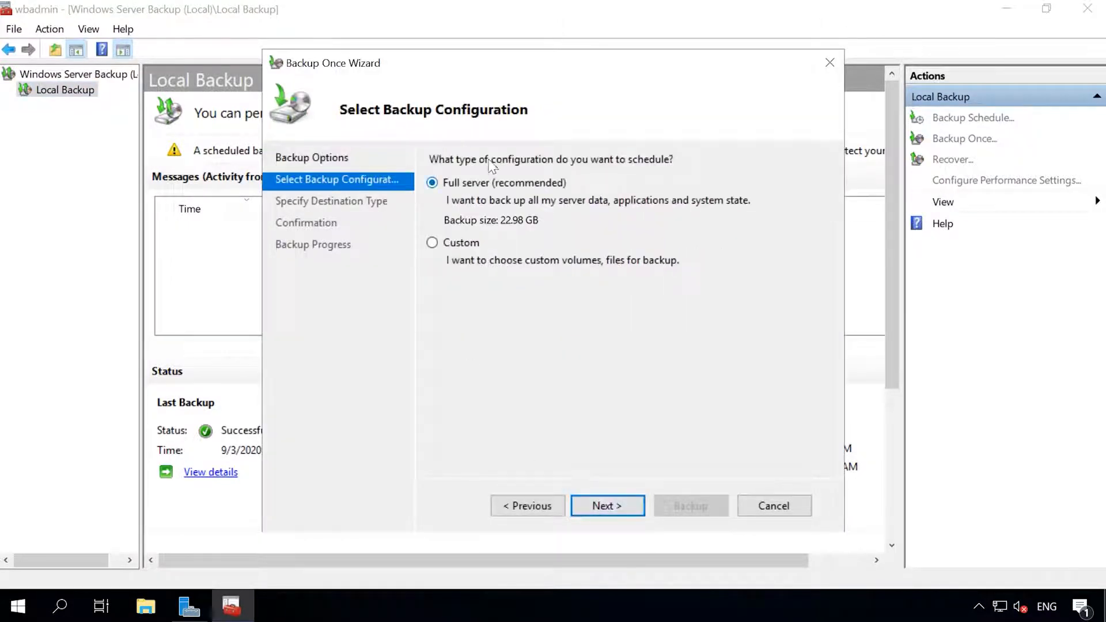
left_click(432, 242)
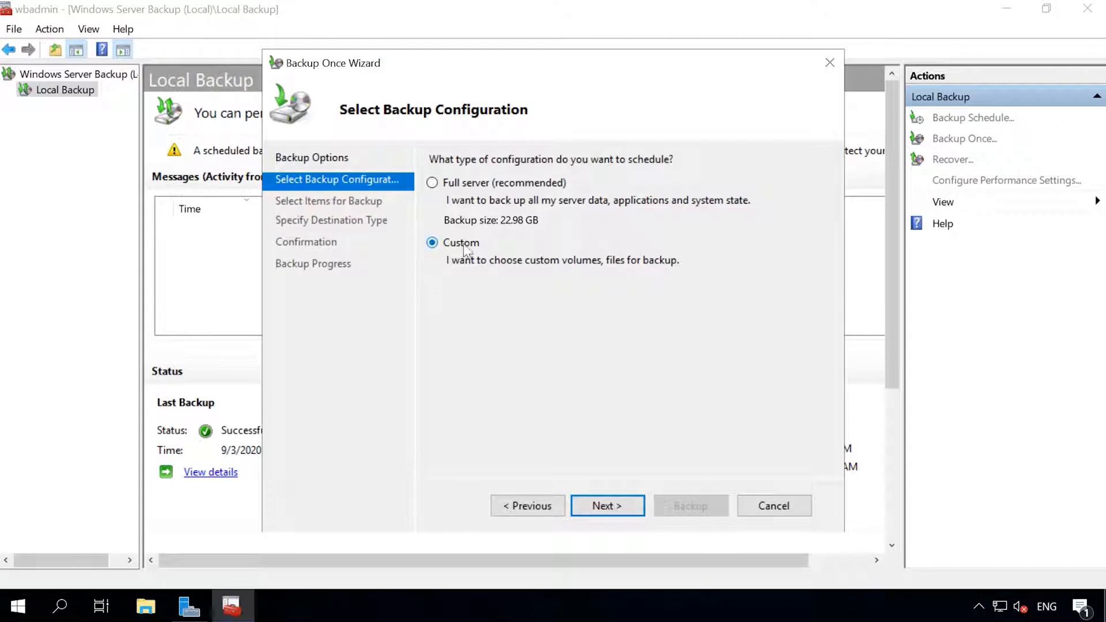
left_click(584, 506)
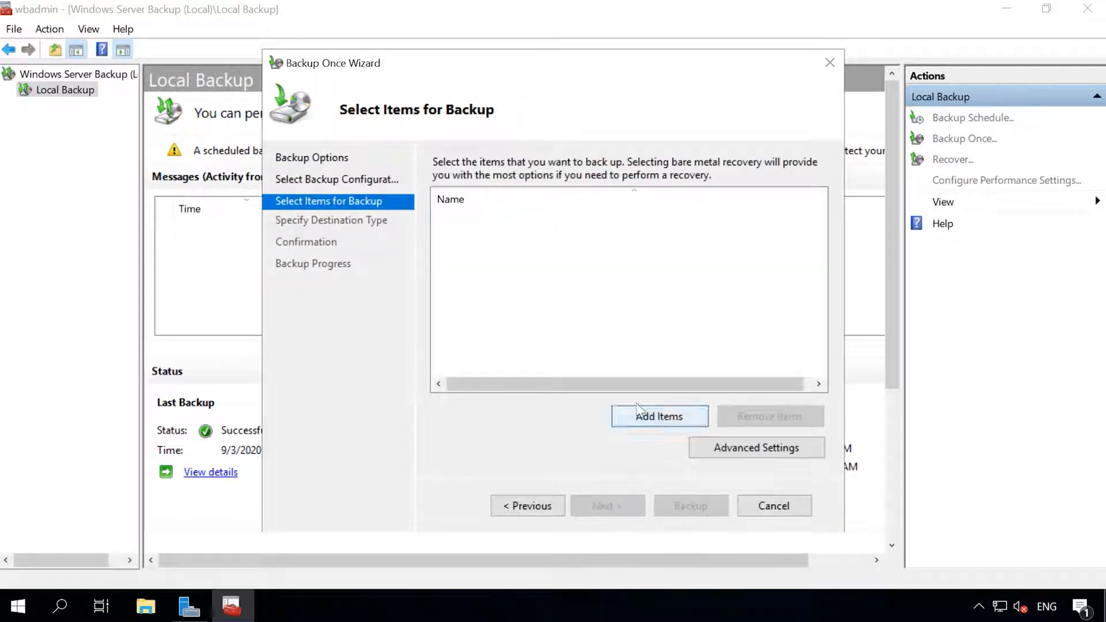
Add the user's profile folder under Users on Local disk (C:) to the items for backup
left_click(668, 416)
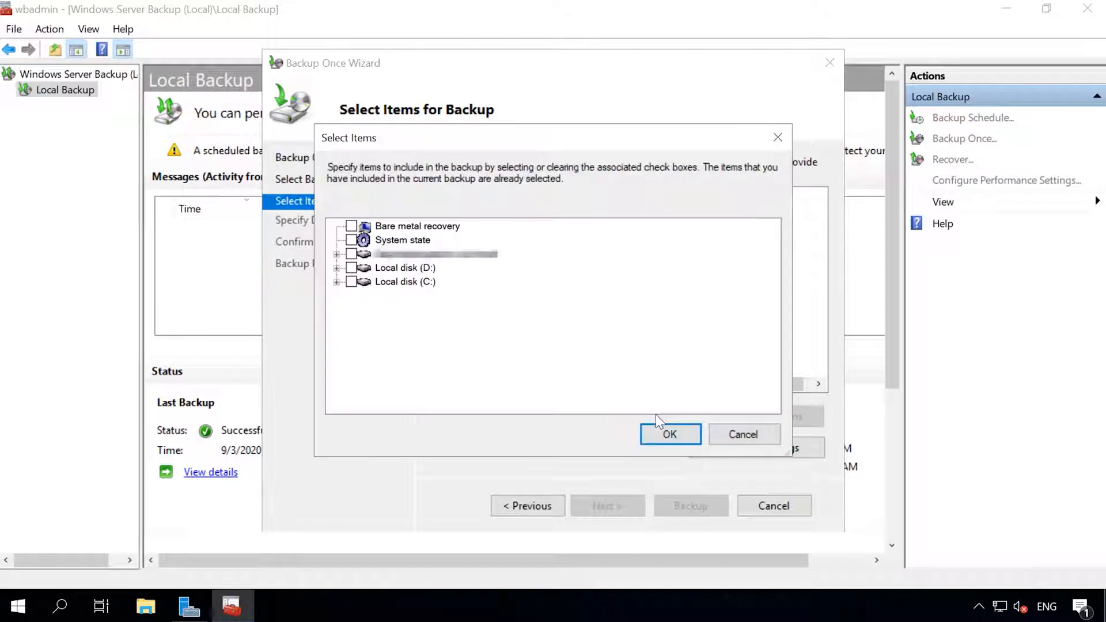
left_click(397, 281)
left_click(351, 282)
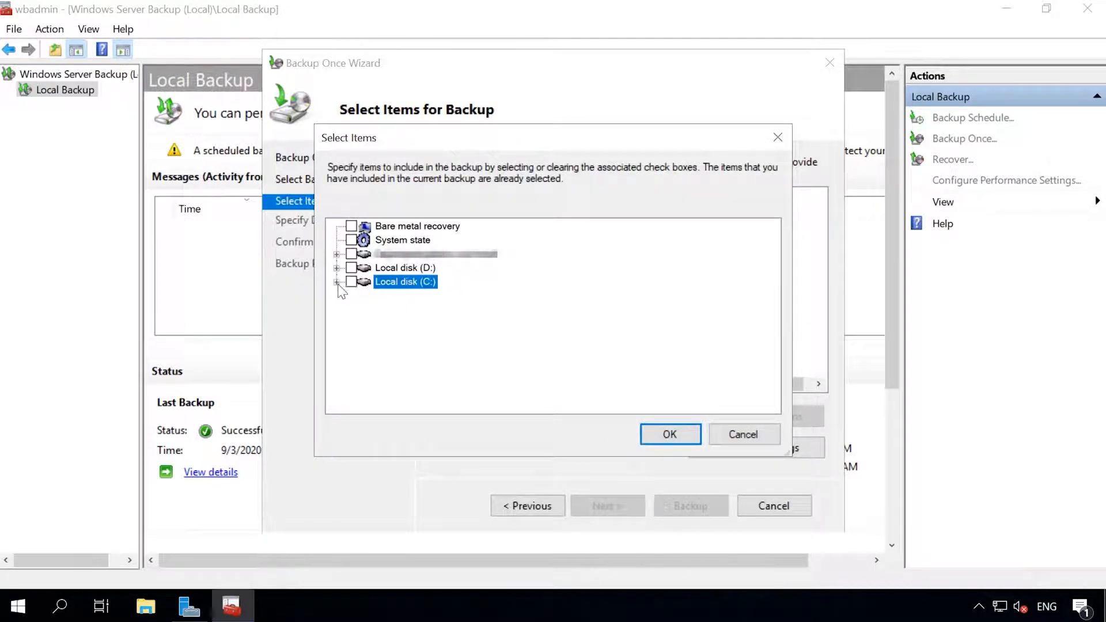
left_click(337, 282)
left_click(353, 337)
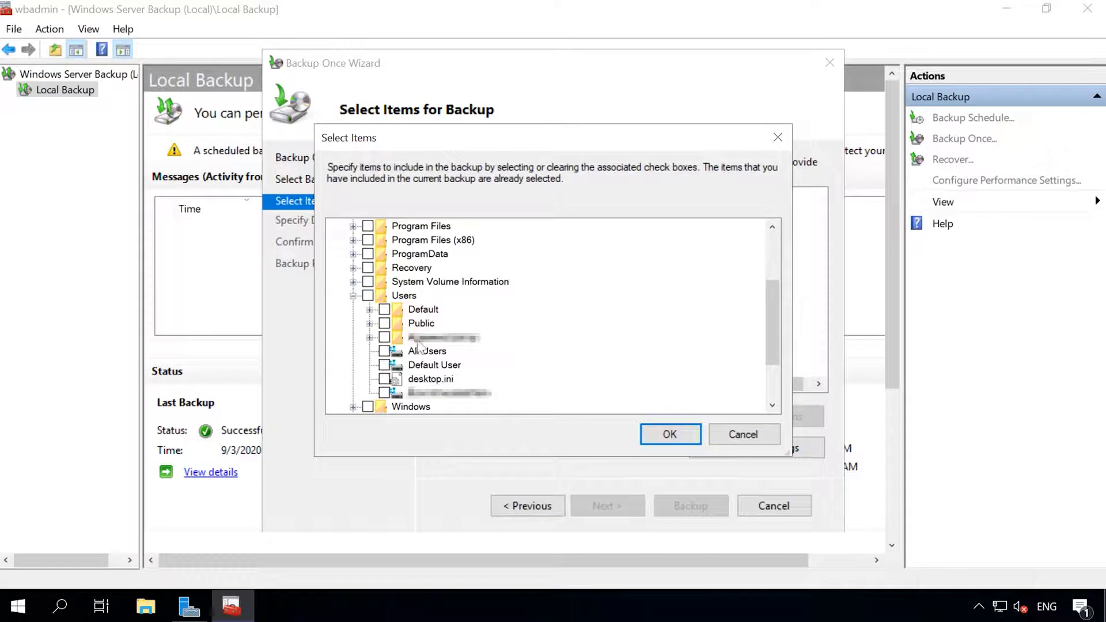
left_click(410, 340)
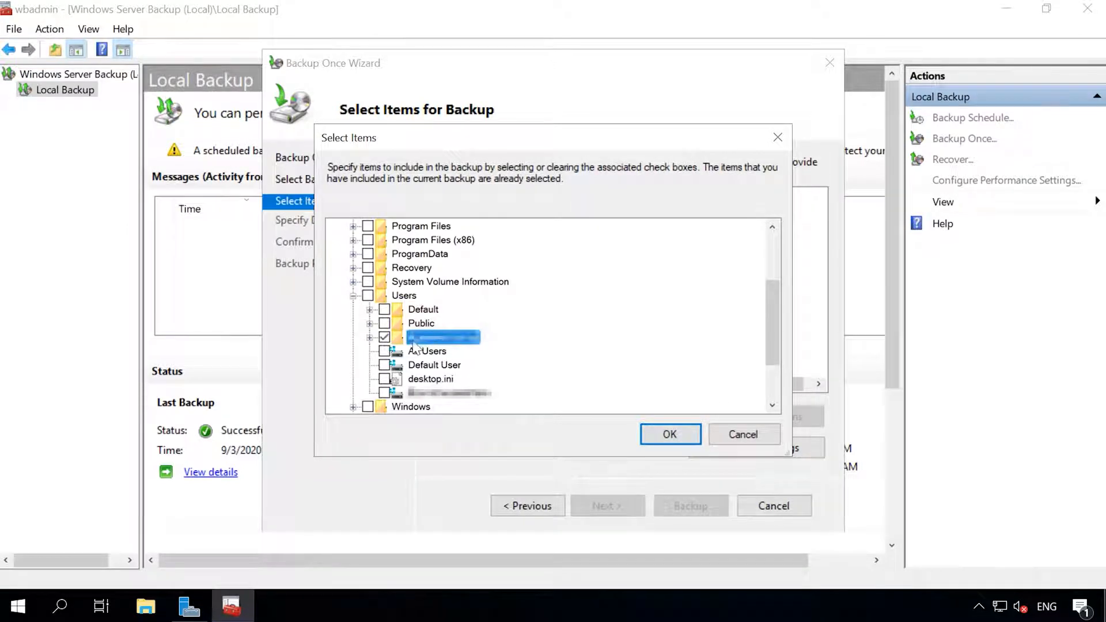
left_click(669, 434)
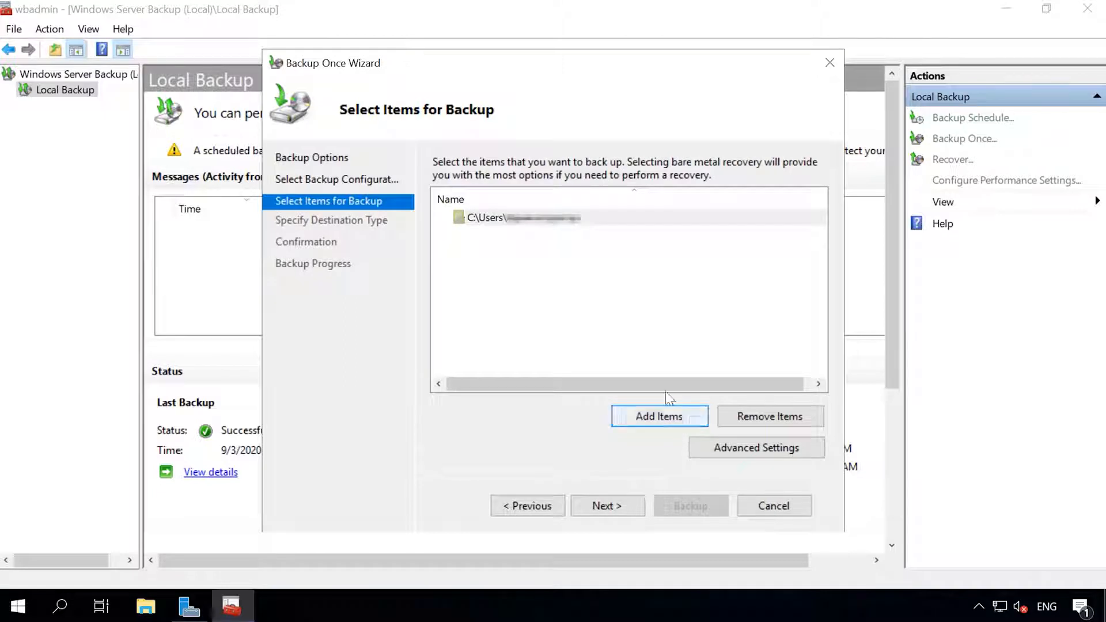
left_click(544, 223)
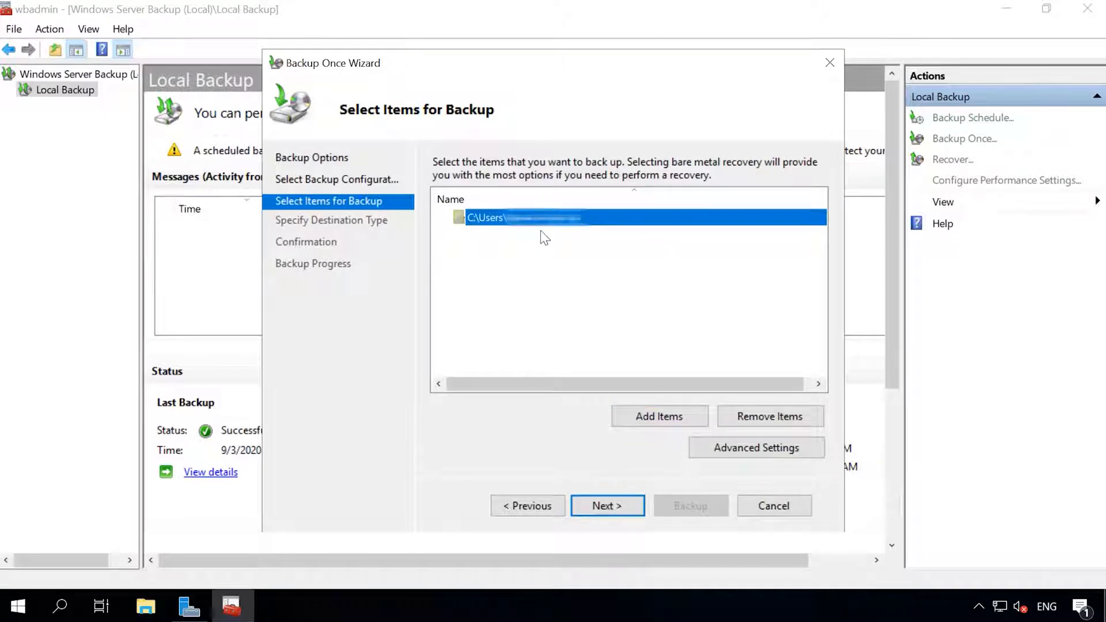
Run the one-time backup to Local Disk (D:) and close the wizard when it finishes
left_click(612, 506)
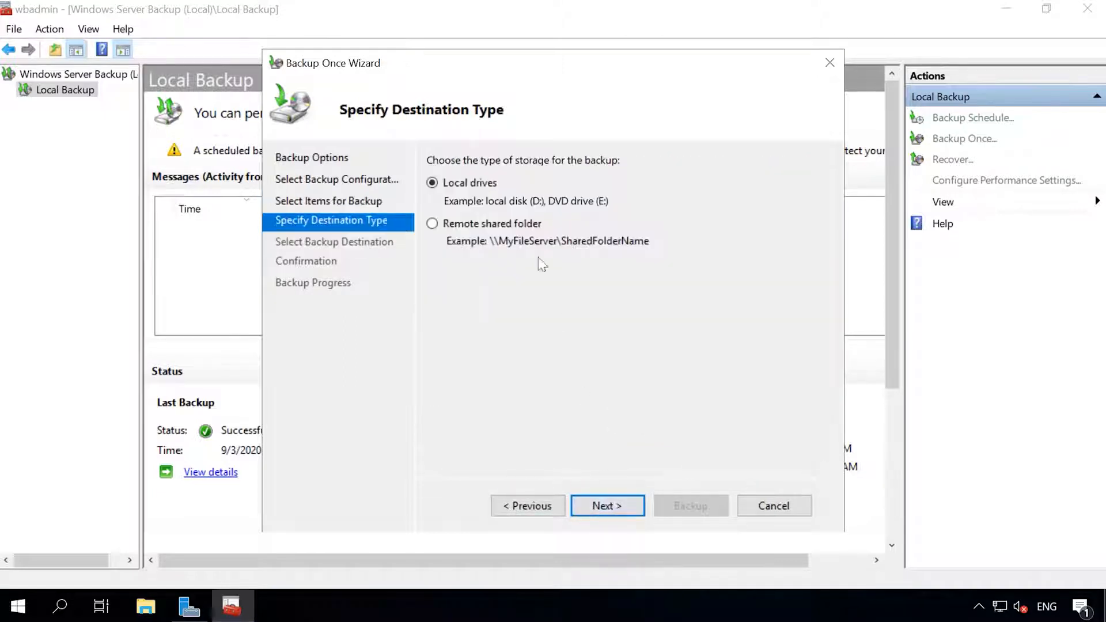
left_click(614, 507)
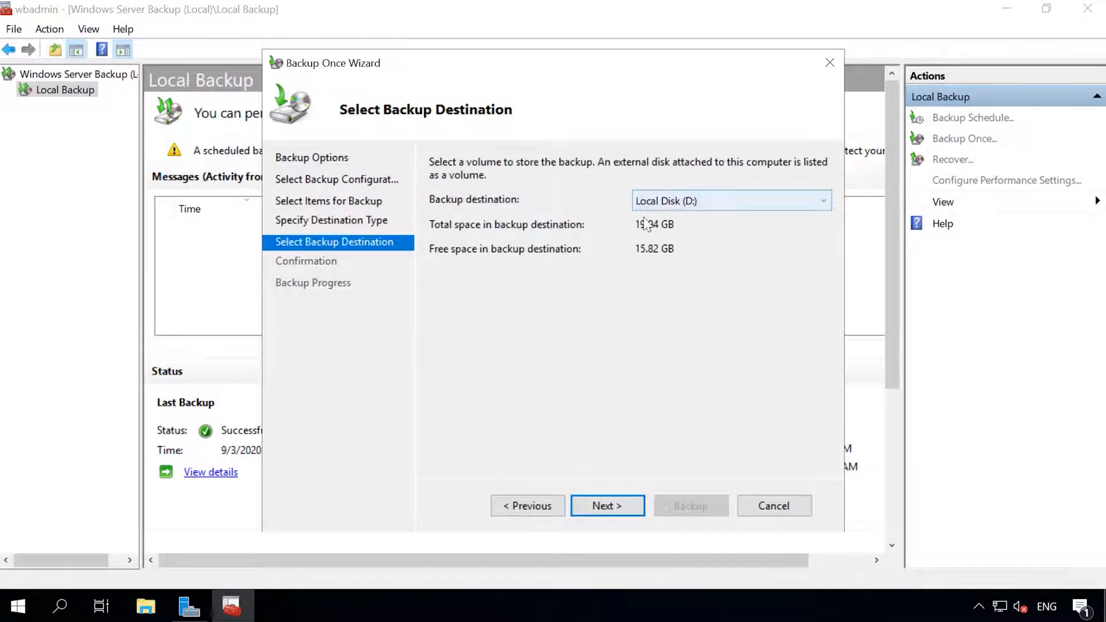
left_click(621, 505)
left_click(553, 306)
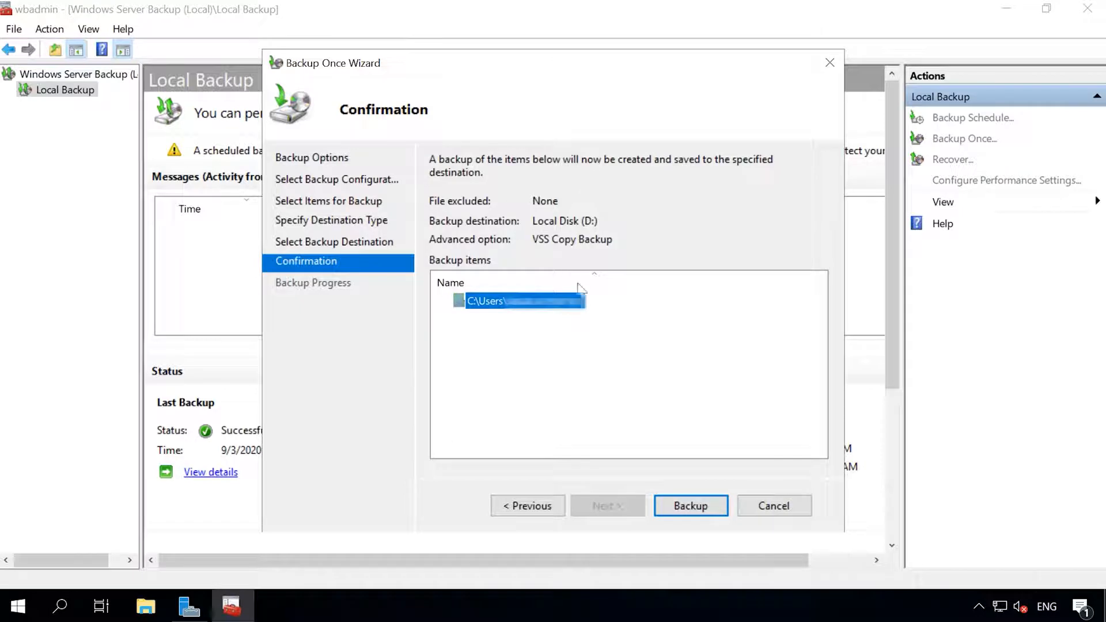
left_click(695, 511)
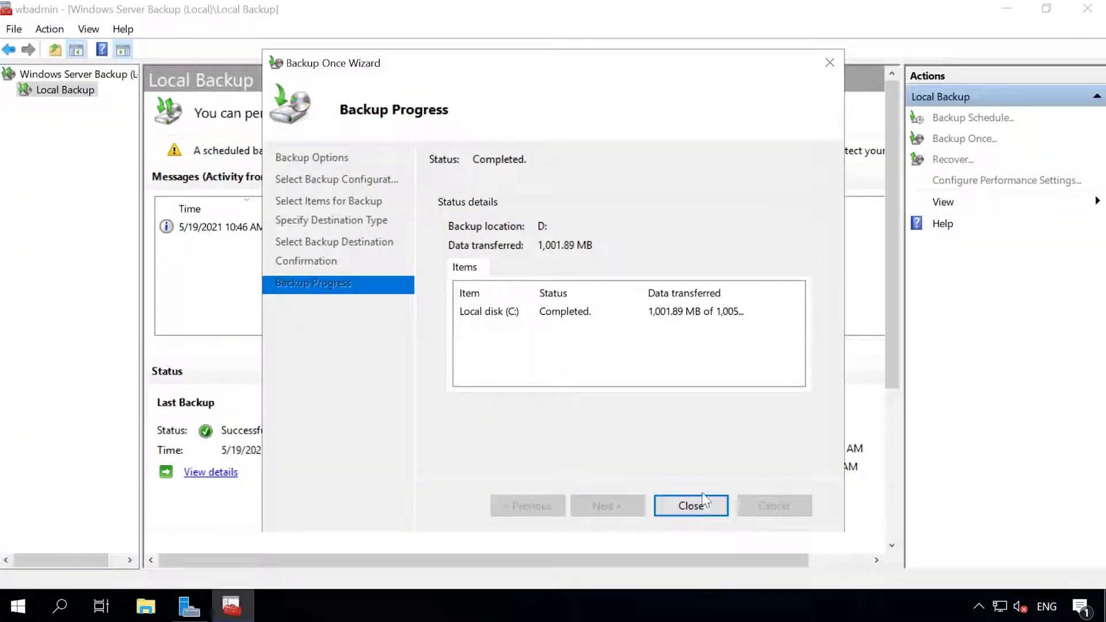
left_click(691, 506)
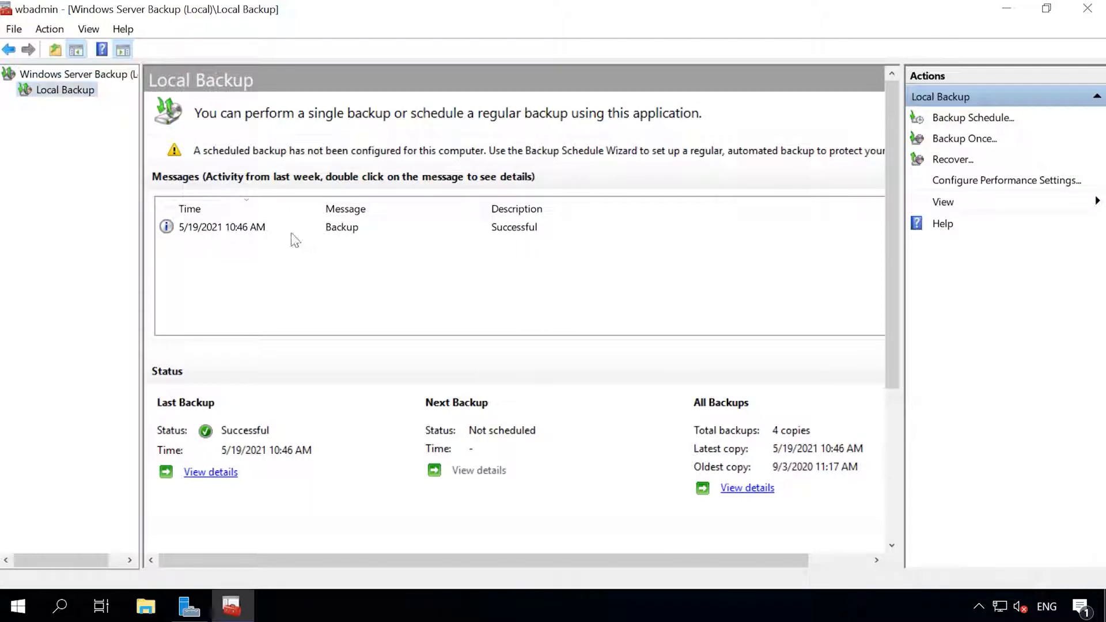
left_click(339, 229)
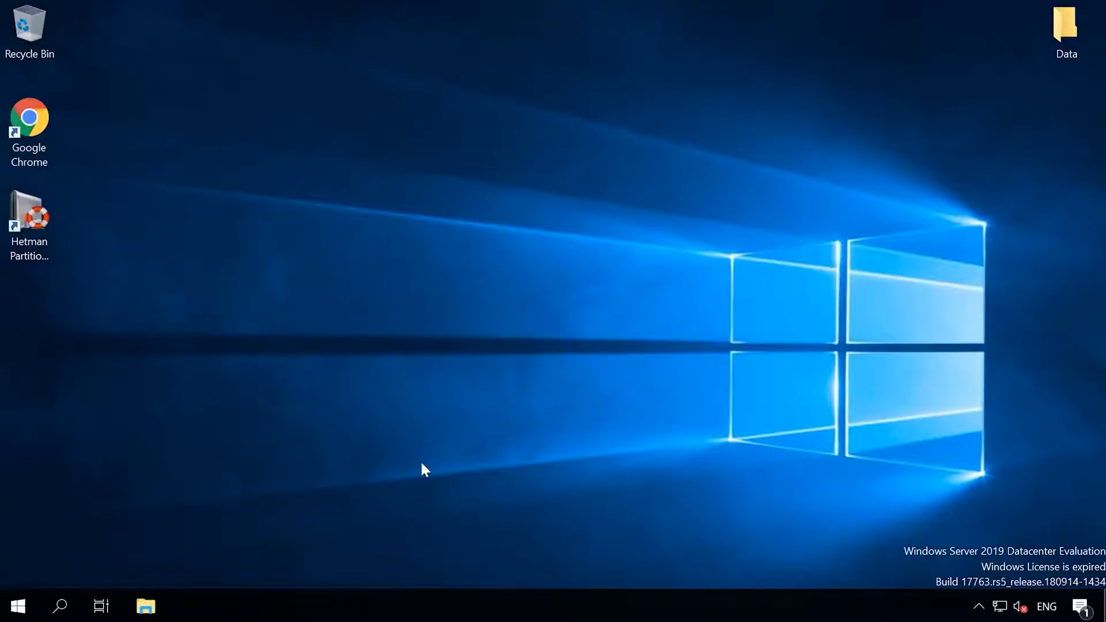
Open Windows Server Backup through Server Manager and select the latest backup message
left_click(18, 606)
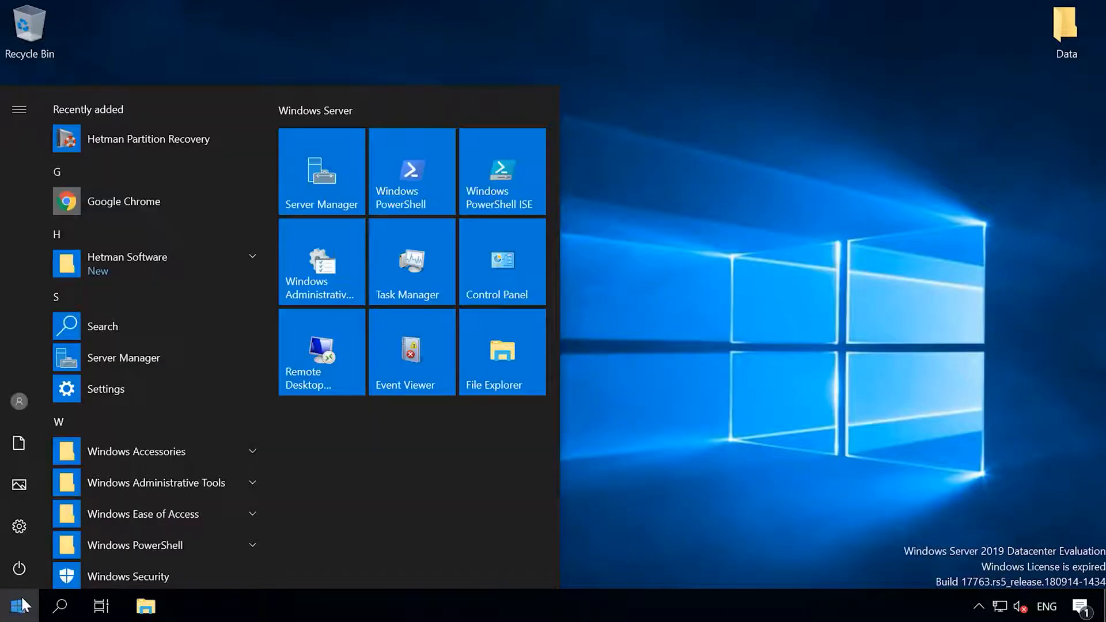
left_click(333, 172)
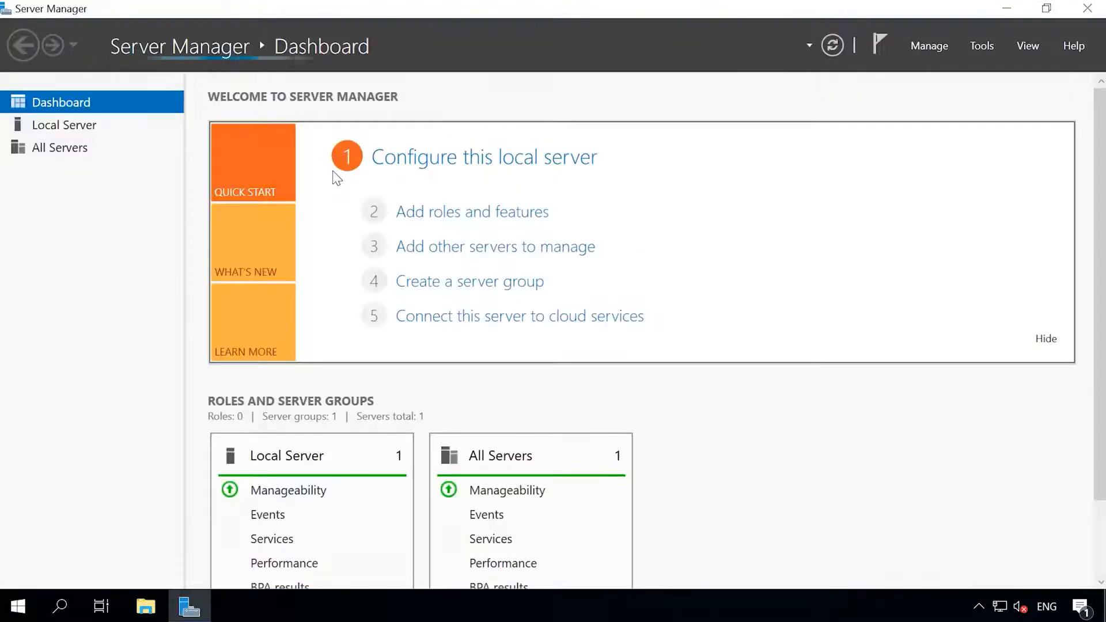
left_click(981, 45)
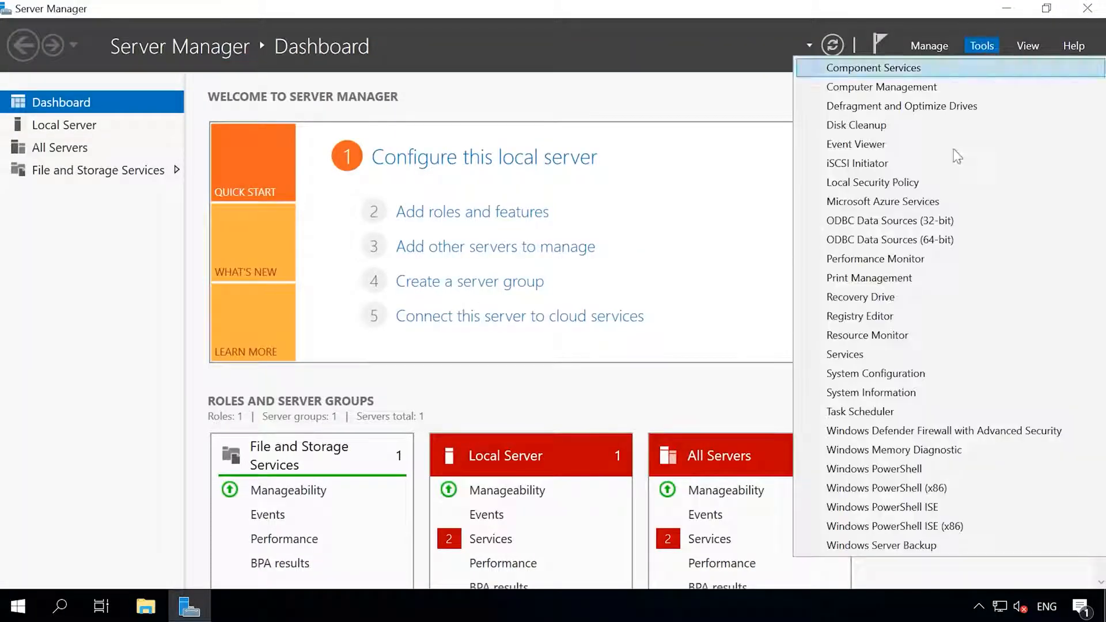
left_click(887, 546)
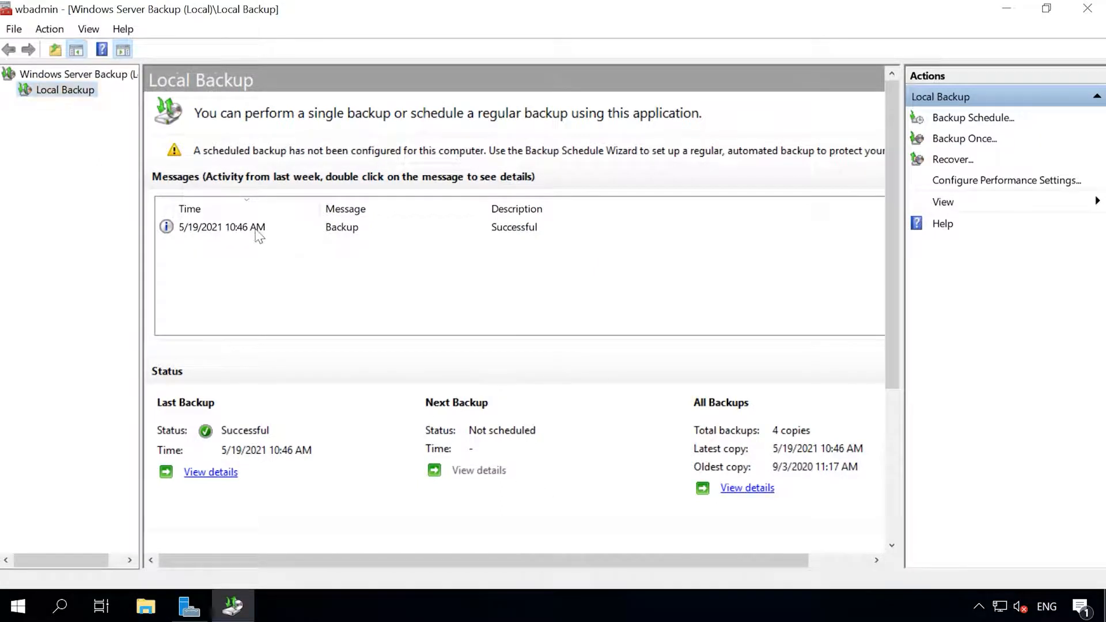
left_click(478, 229)
Start a Files and folders recovery from this server using the 5/19/2021 10:46 AM backup
left_click(949, 164)
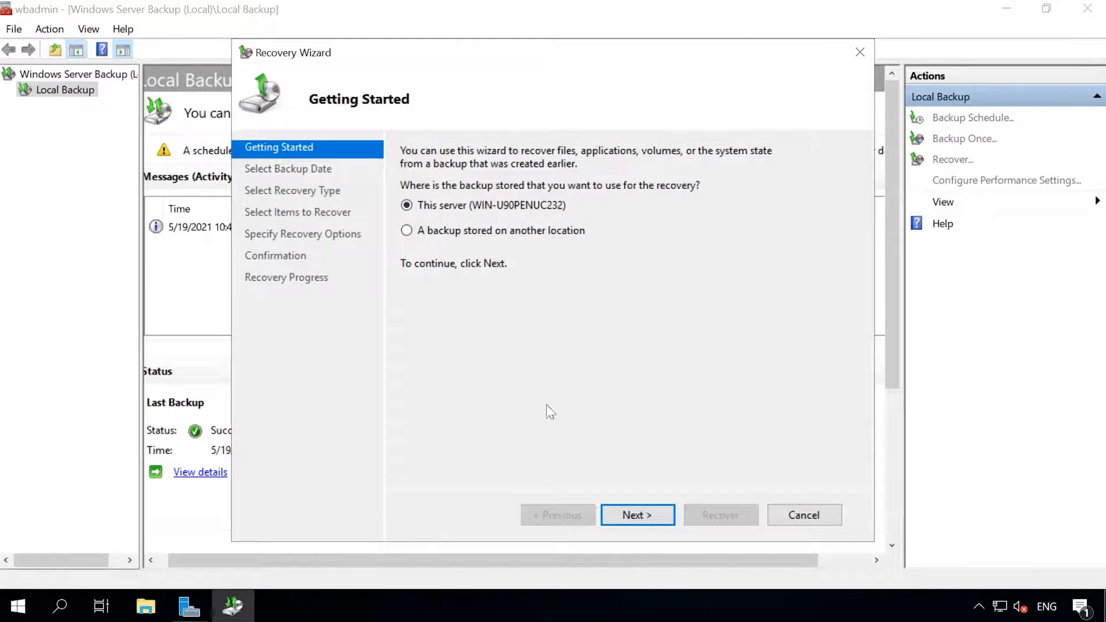
left_click(634, 515)
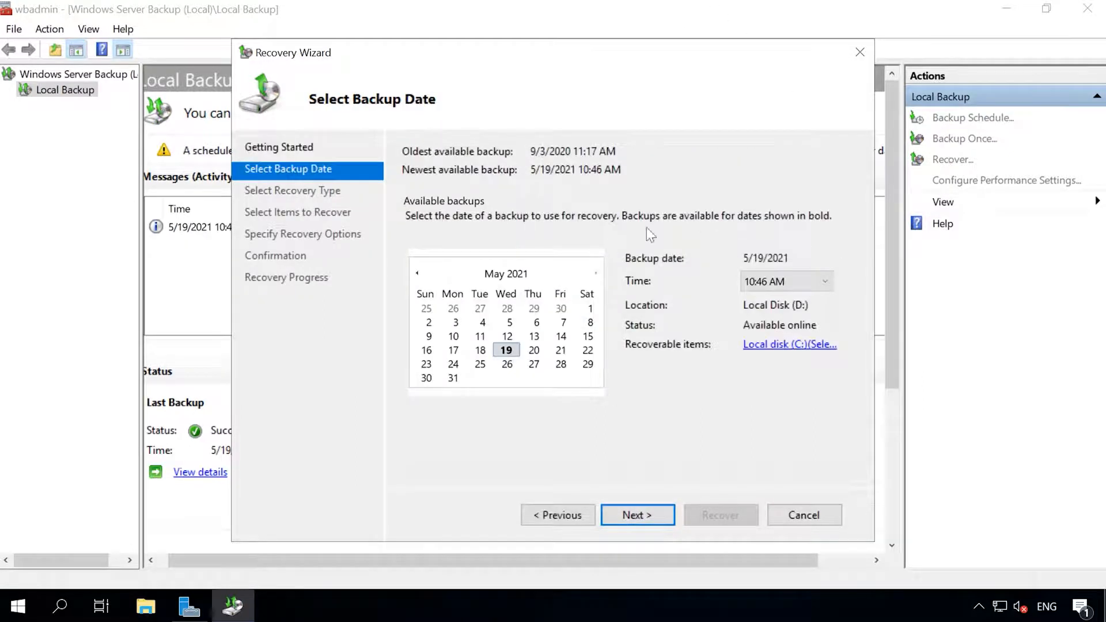
left_click(638, 515)
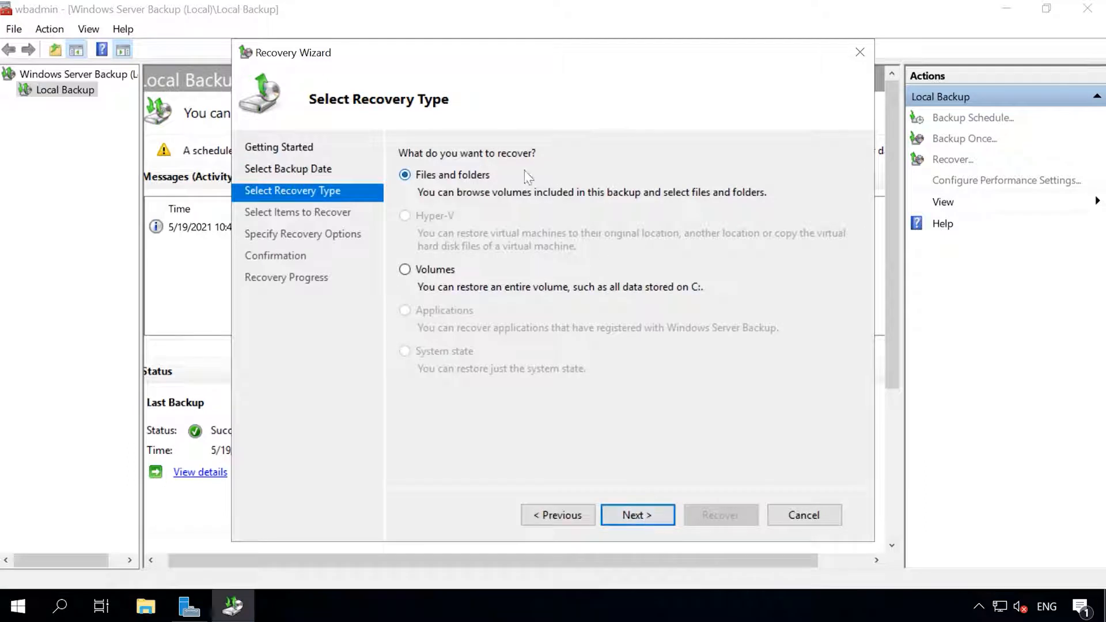
left_click(634, 515)
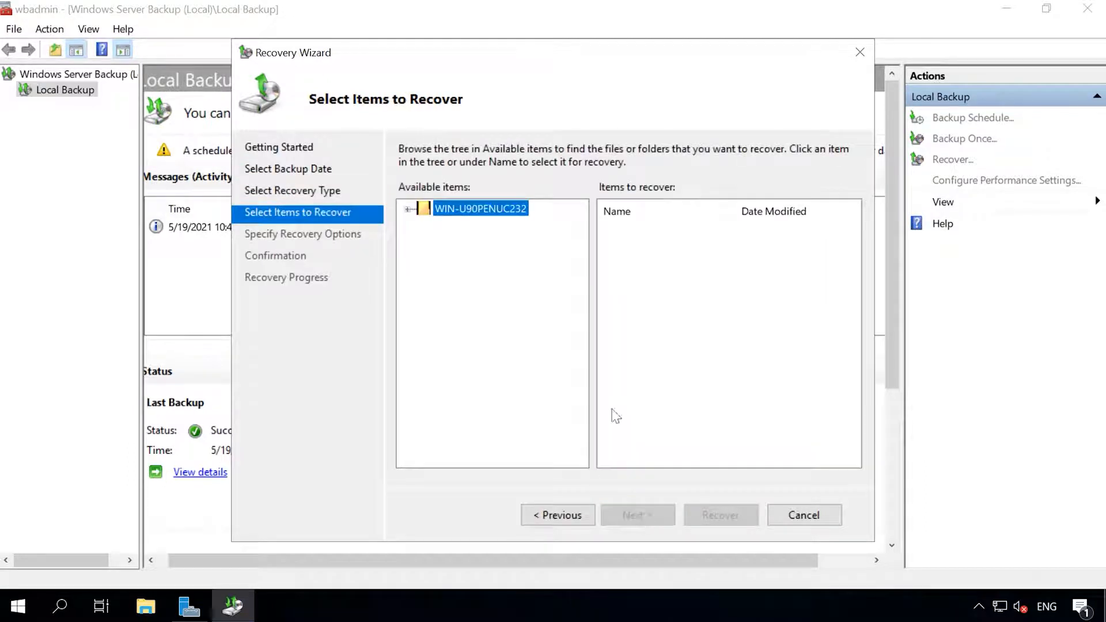
Select the user's profile folder under Users on Local disk (C:) as the item to recover
left_click(407, 209)
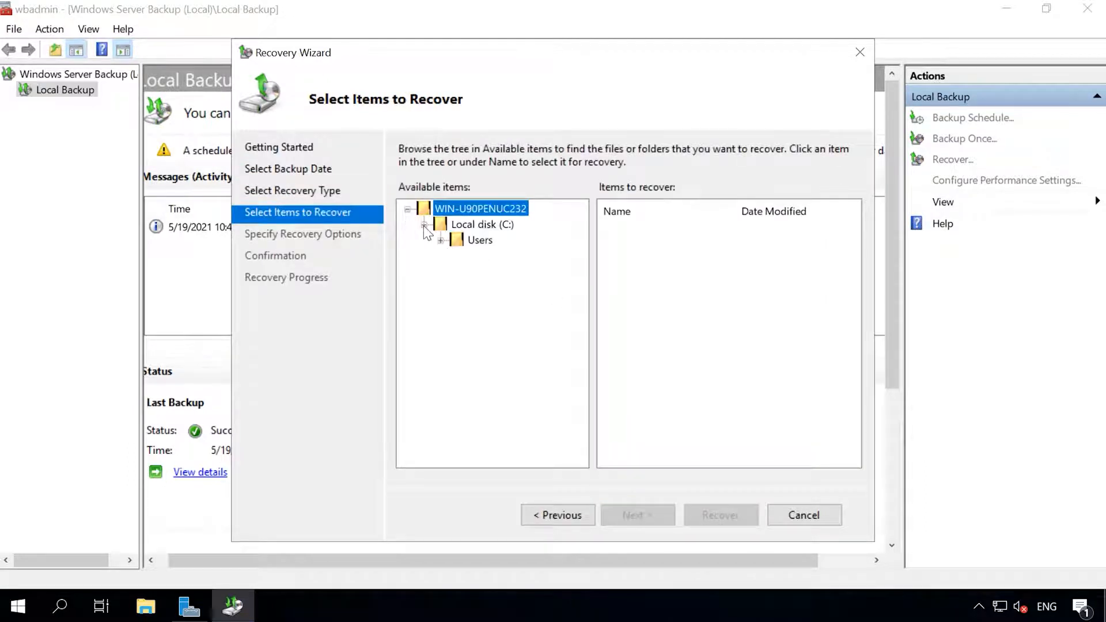
left_click(441, 240)
left_click(522, 256)
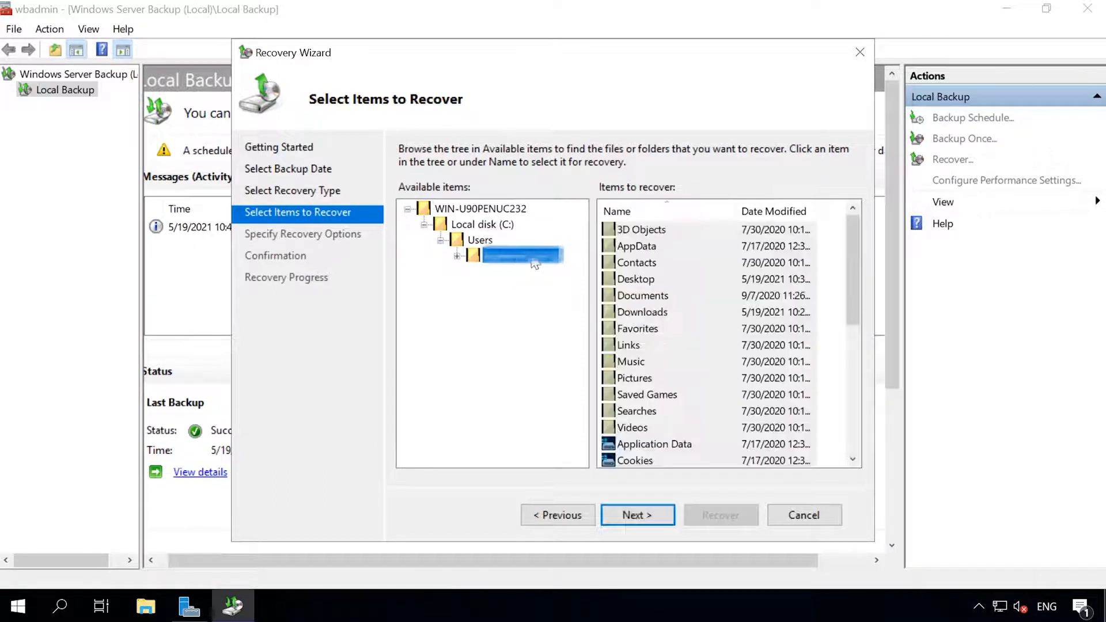
left_click(646, 515)
Set the recovery destination to another location, creating D:\New folder for the recovered files
left_click(489, 198)
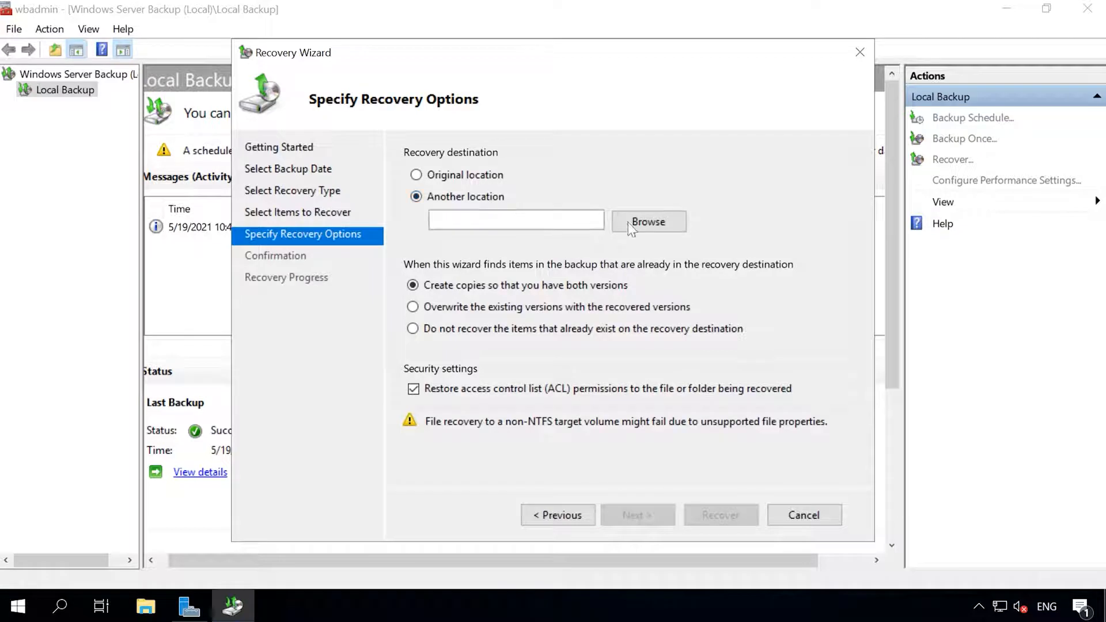
left_click(639, 224)
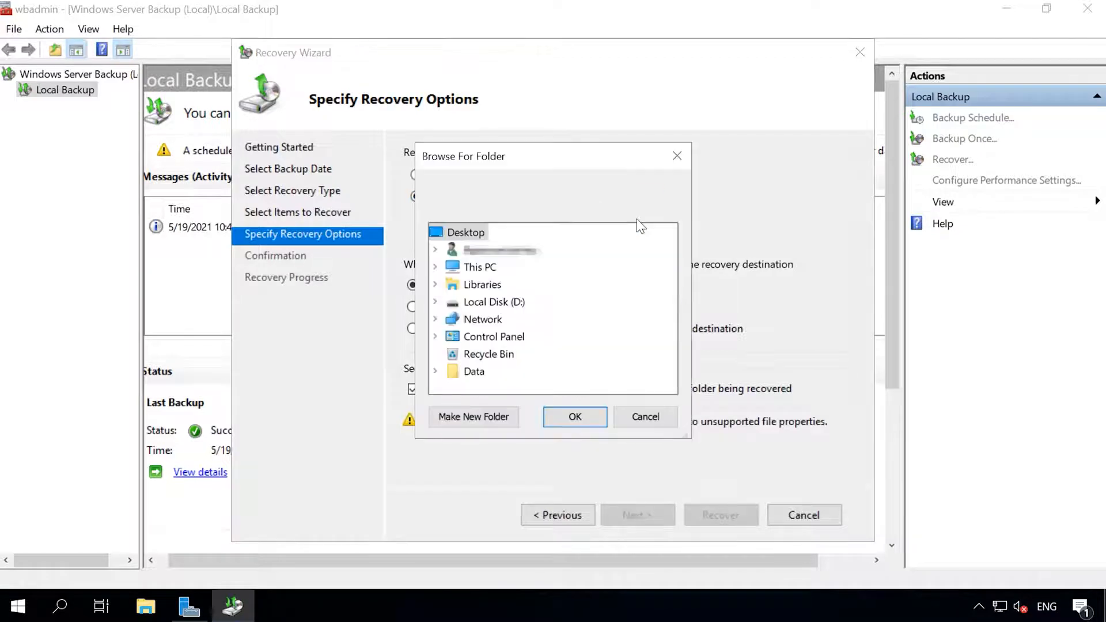
double_click(478, 267)
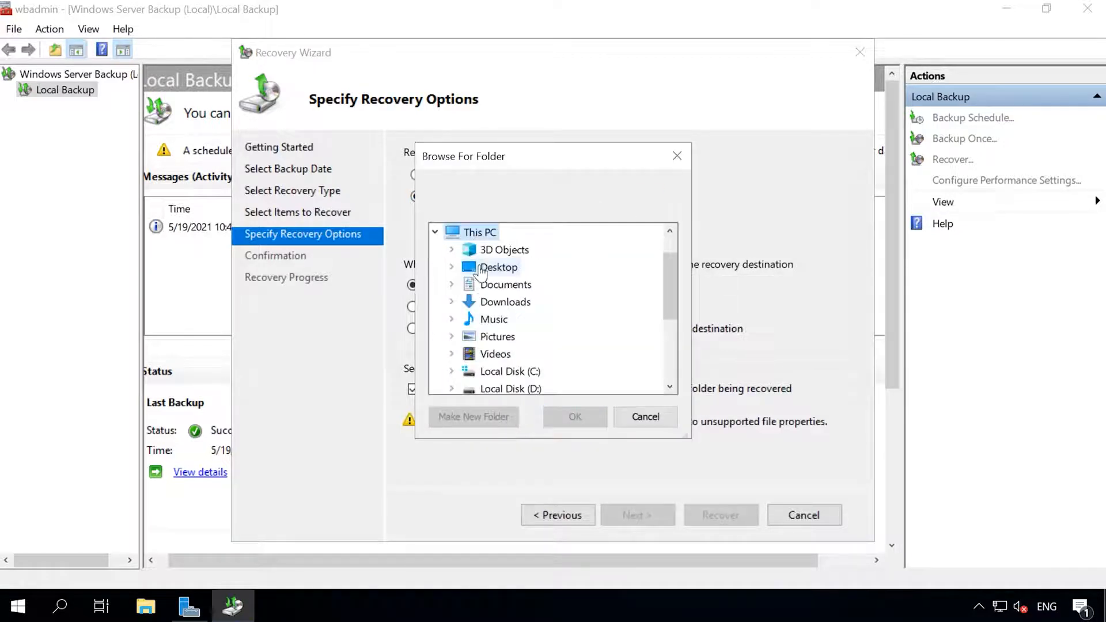
double_click(506, 389)
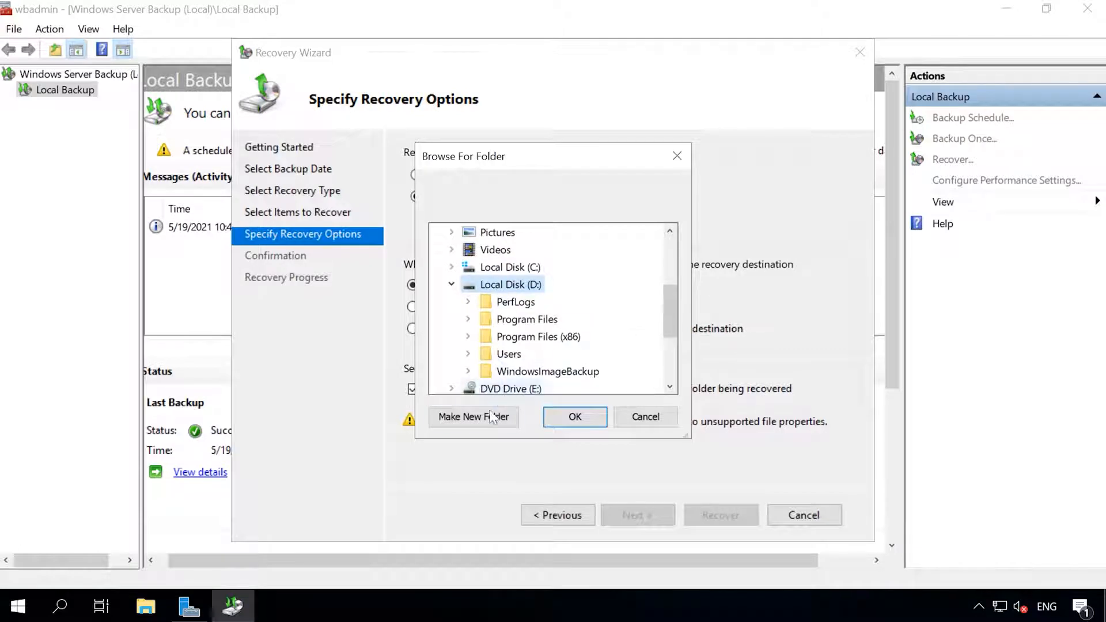
left_click(494, 416)
left_click(488, 303)
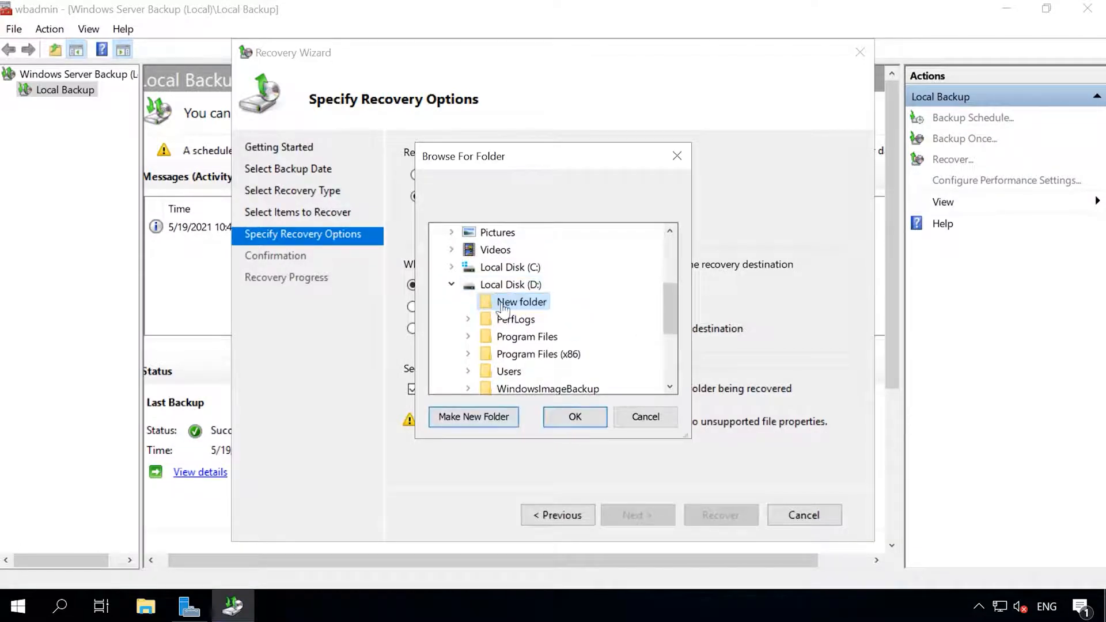
left_click(575, 418)
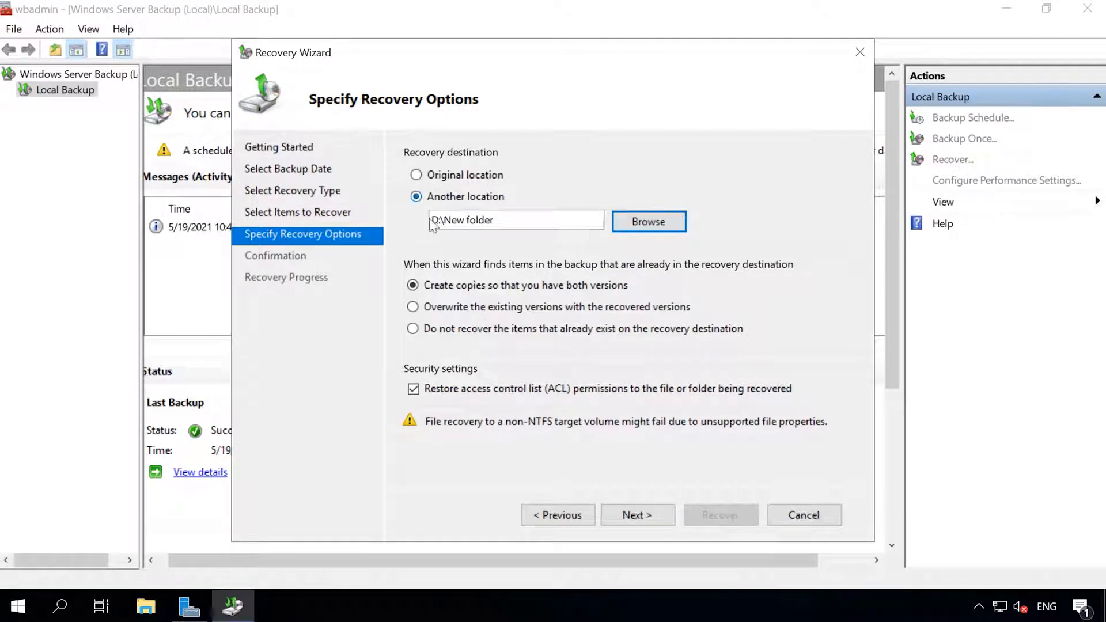
Review the list of recovery items, run the recovery and close the wizard when it finishes
left_click(653, 514)
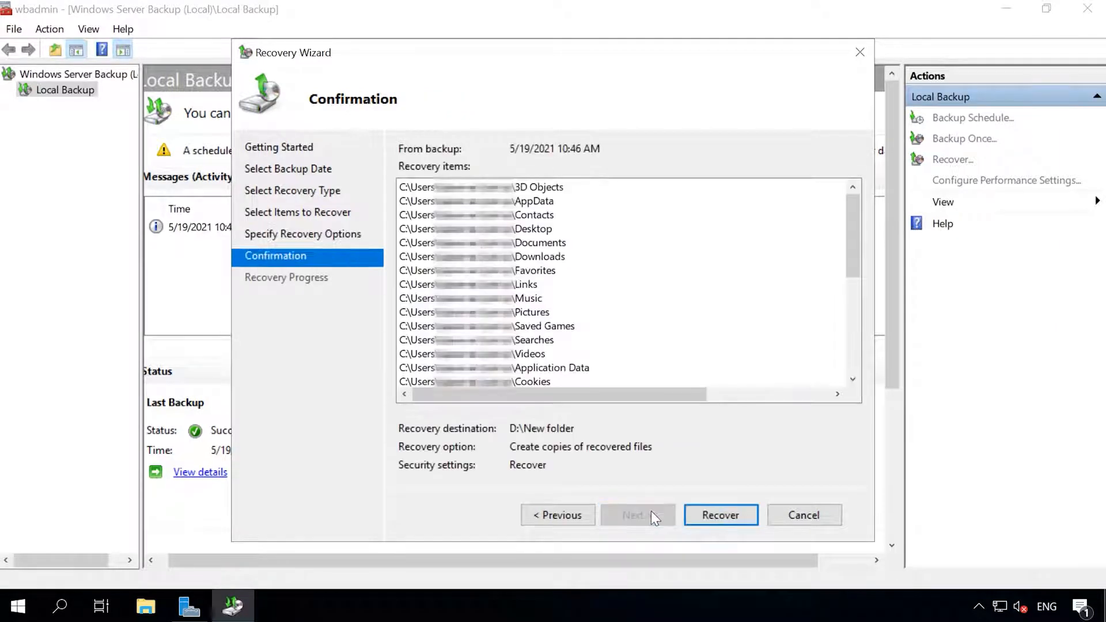
scroll(501, 236, "down", 5)
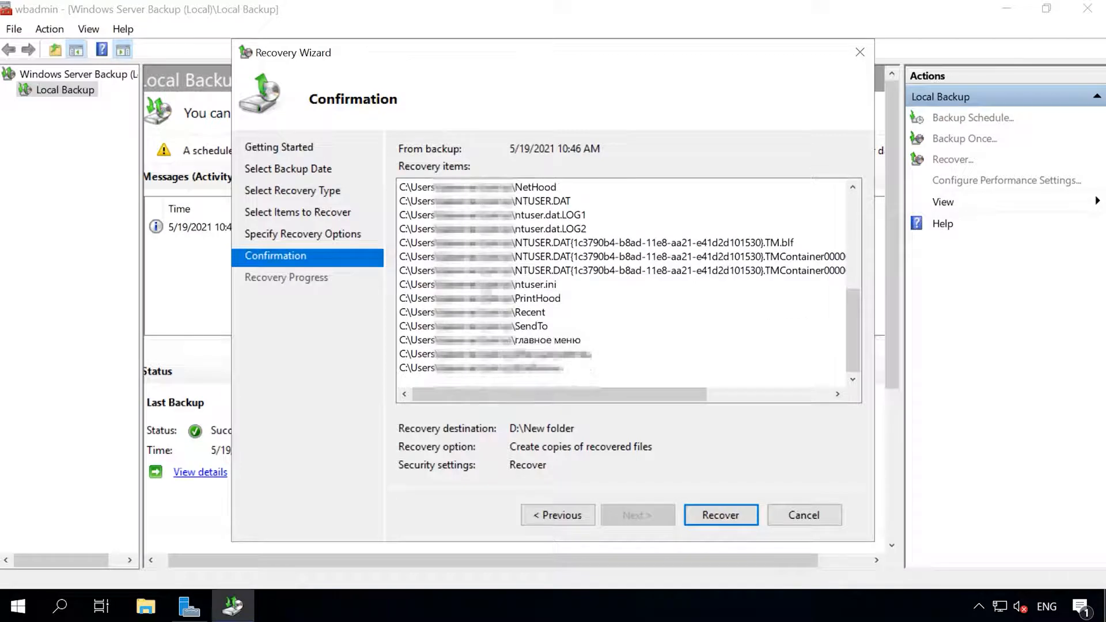
scroll(622, 283, "up", 5)
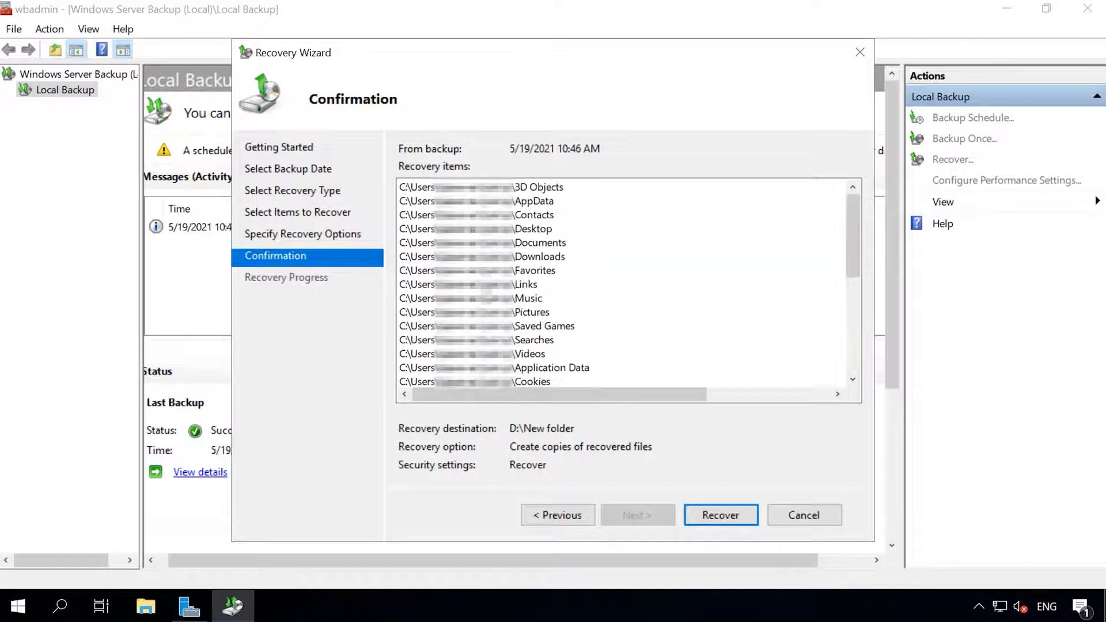
left_click(703, 520)
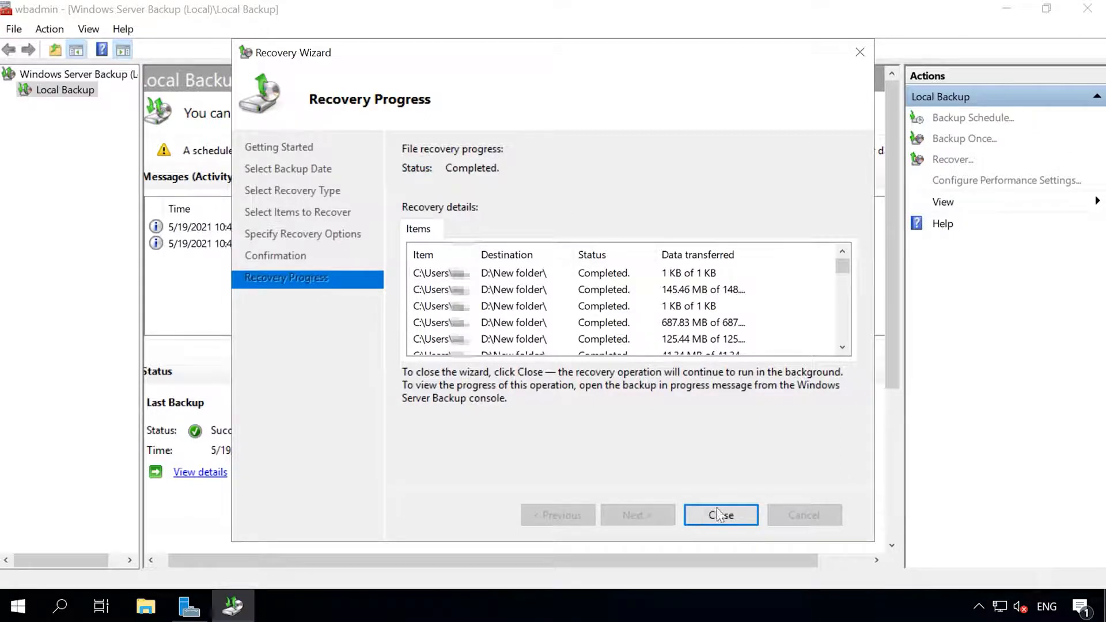
left_click(719, 515)
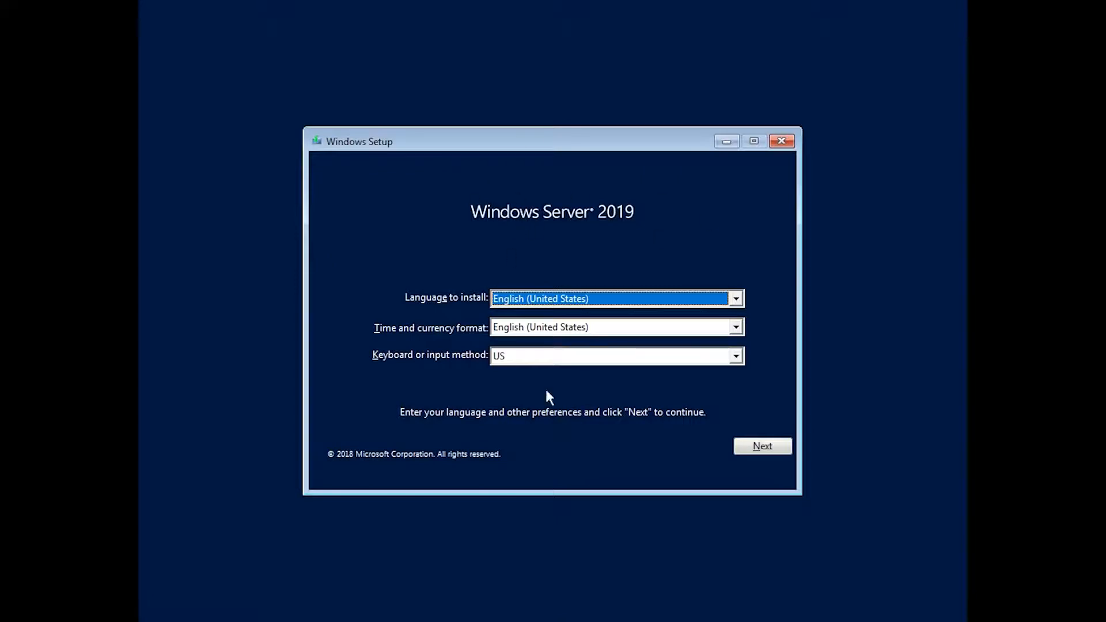
Enter the computer repair options from Windows Server 2019 setup and open System Image Recovery under Troubleshoot
left_click(768, 449)
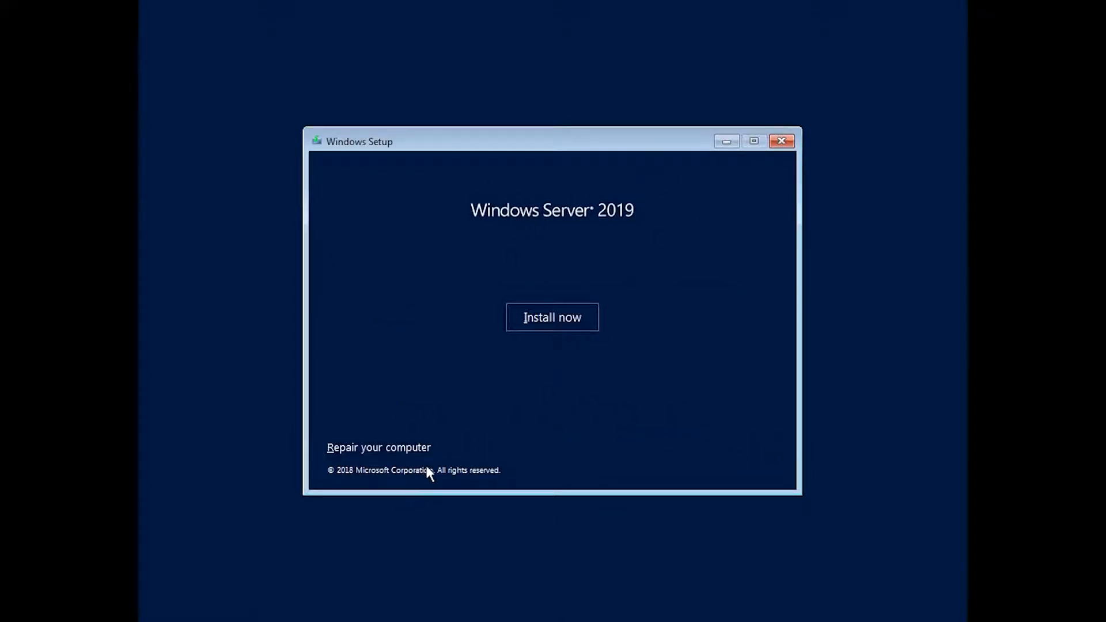
left_click(421, 449)
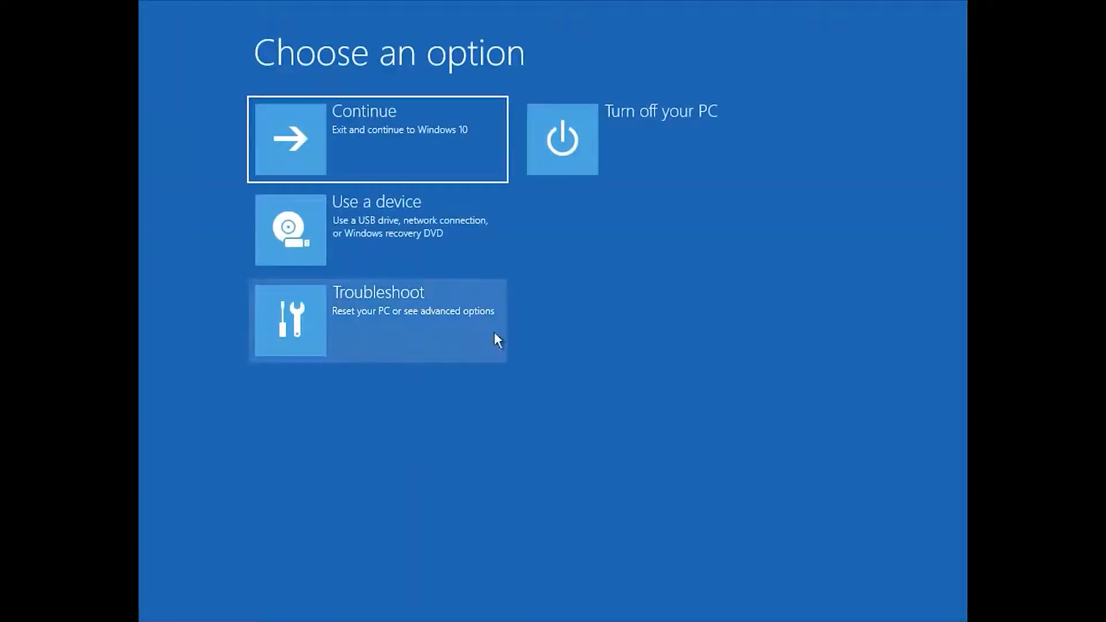
left_click(417, 322)
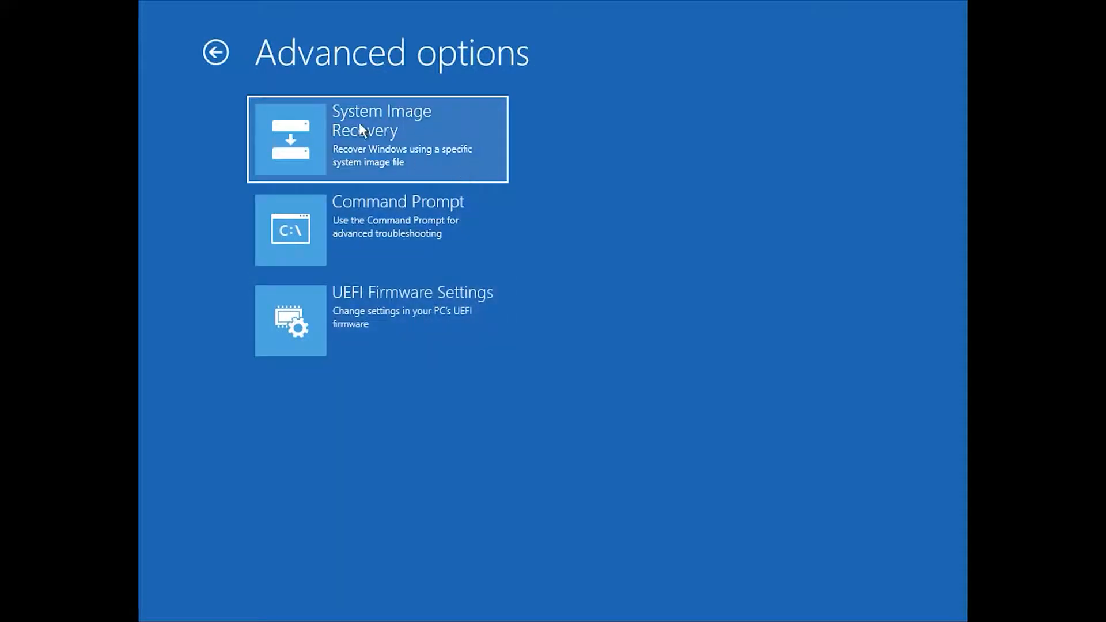
left_click(413, 134)
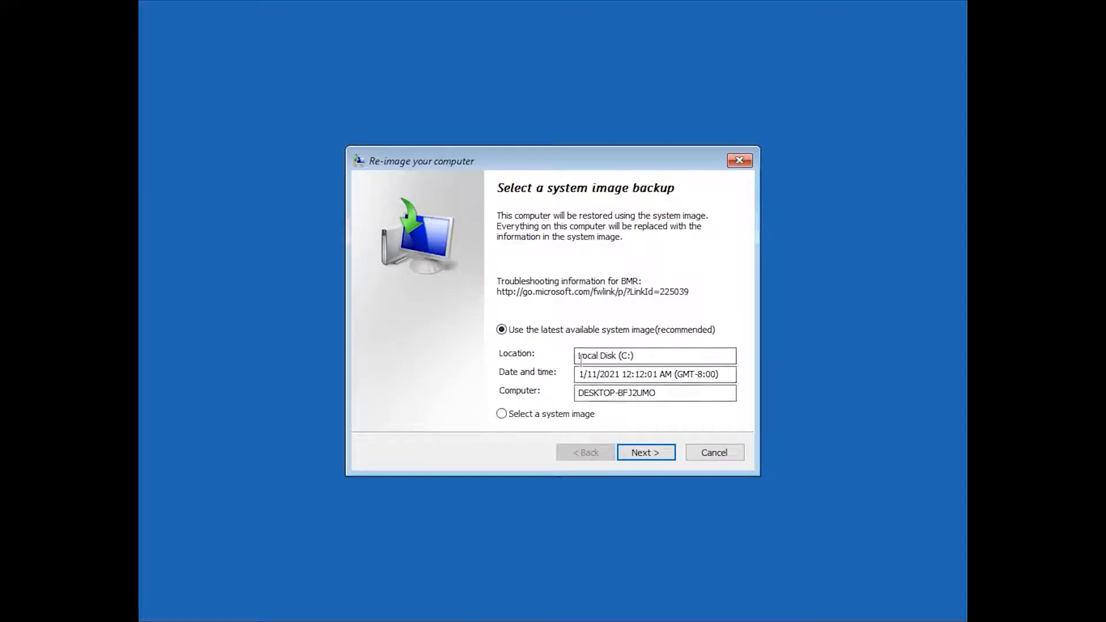
Choose the latest available system image for re-imaging and proceed with Format and repartition disks enabled
left_click(502, 414)
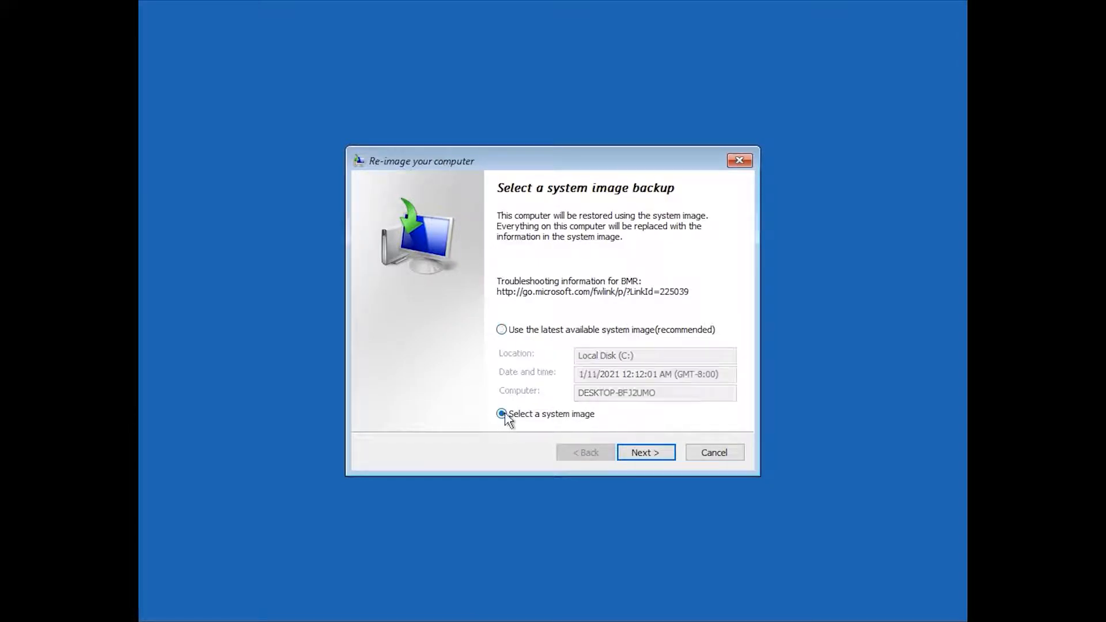
left_click(501, 330)
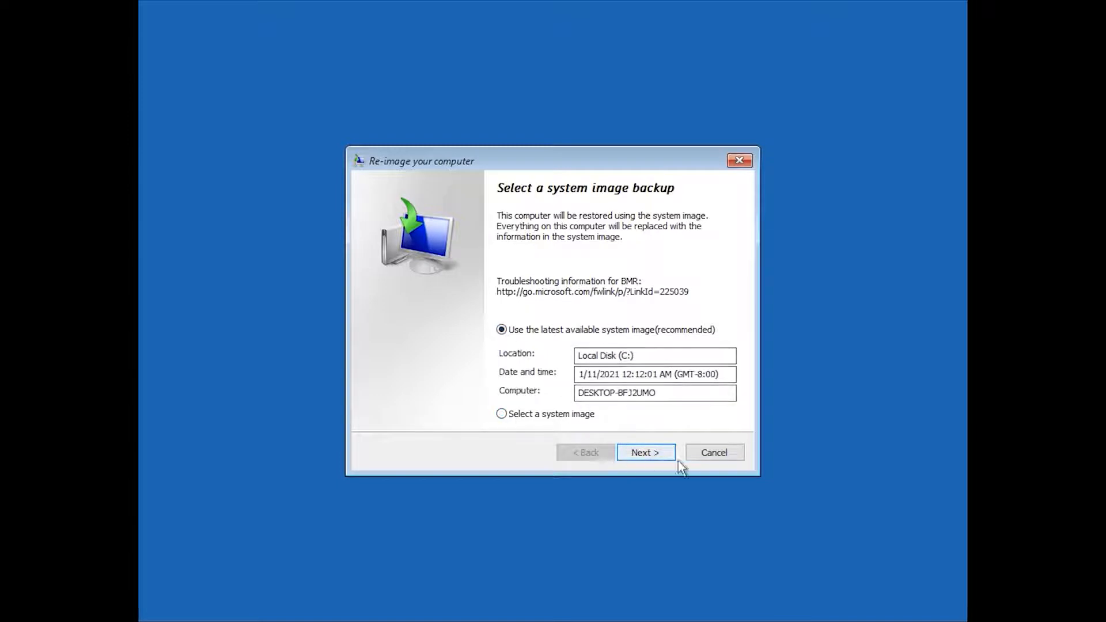
left_click(646, 454)
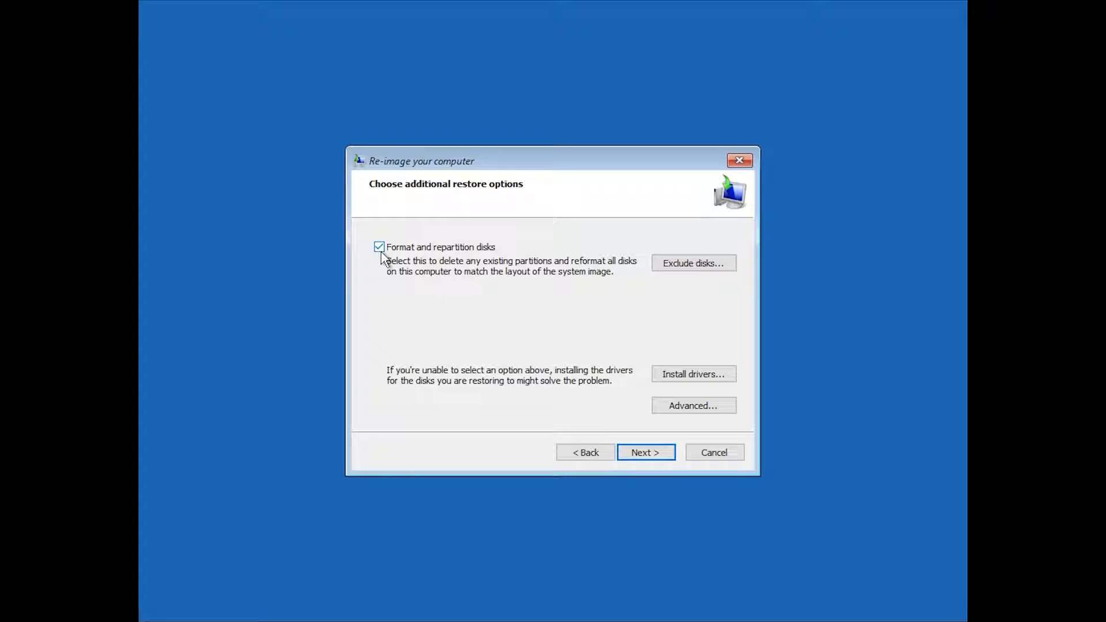
left_click(651, 452)
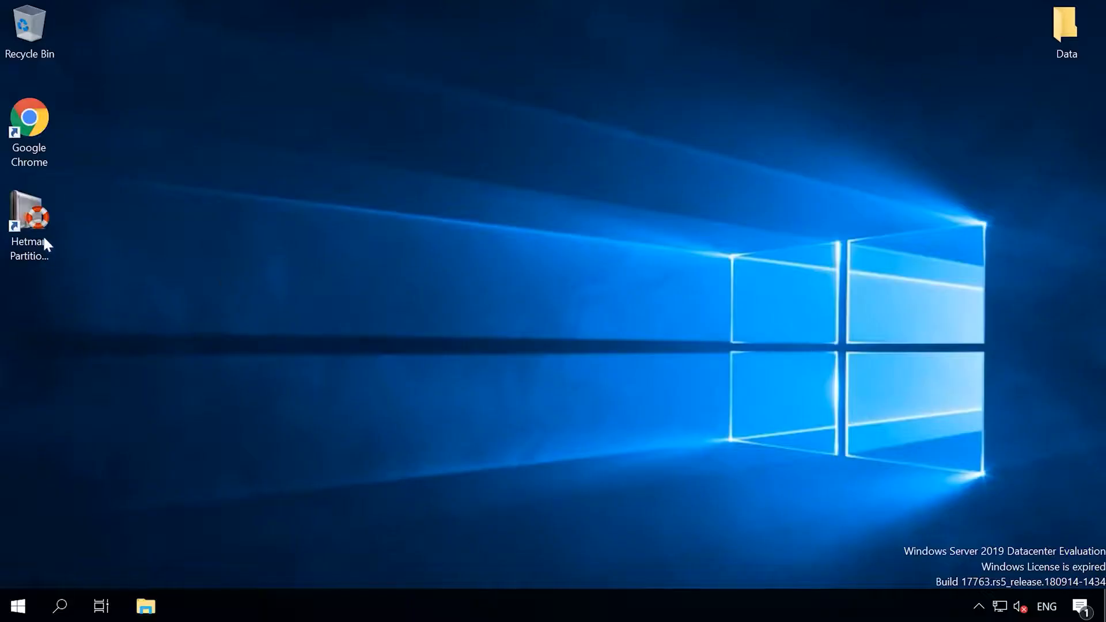
Switch to Hetman Partition Recovery, dismiss its File Recovery Wizard and collapse Found Disks in the drive list and folder tree
double_click(44, 239)
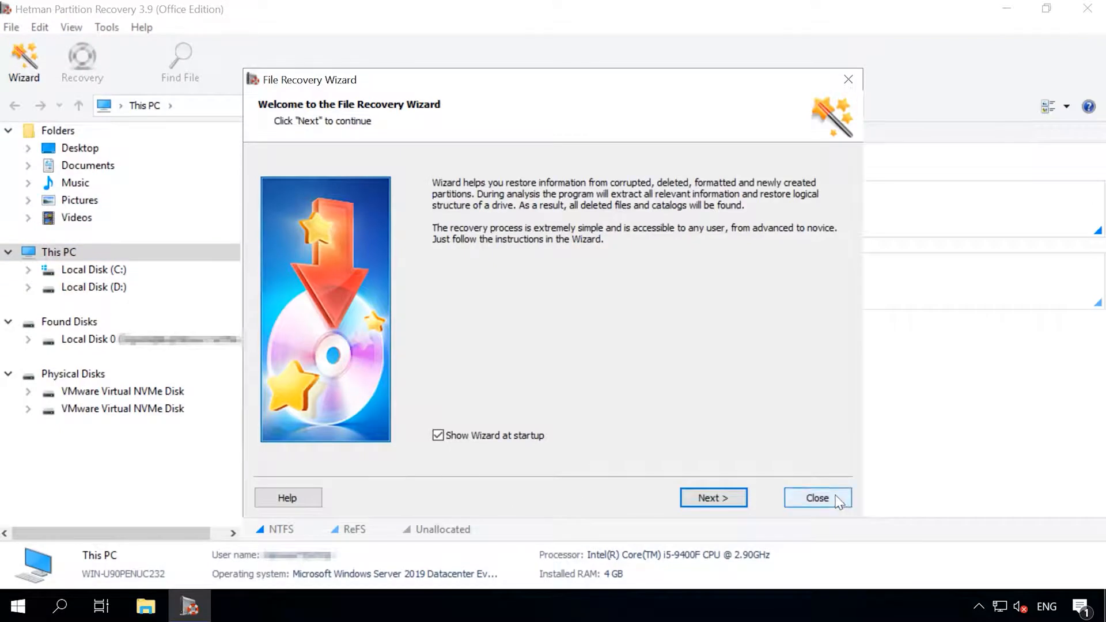
left_click(837, 498)
left_click(270, 134)
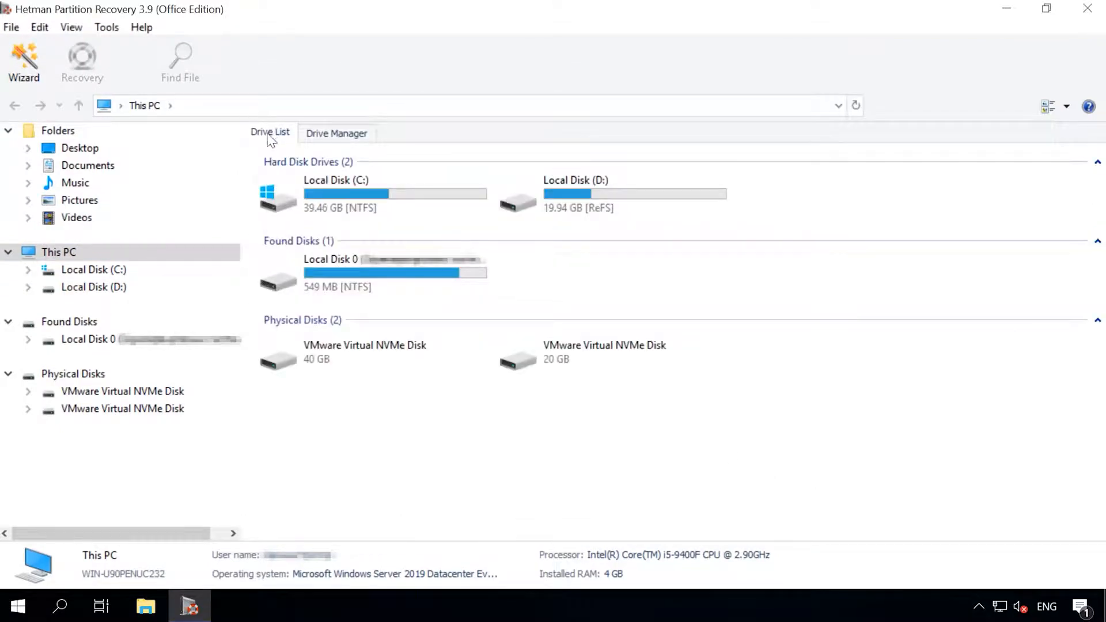
left_click(1098, 241)
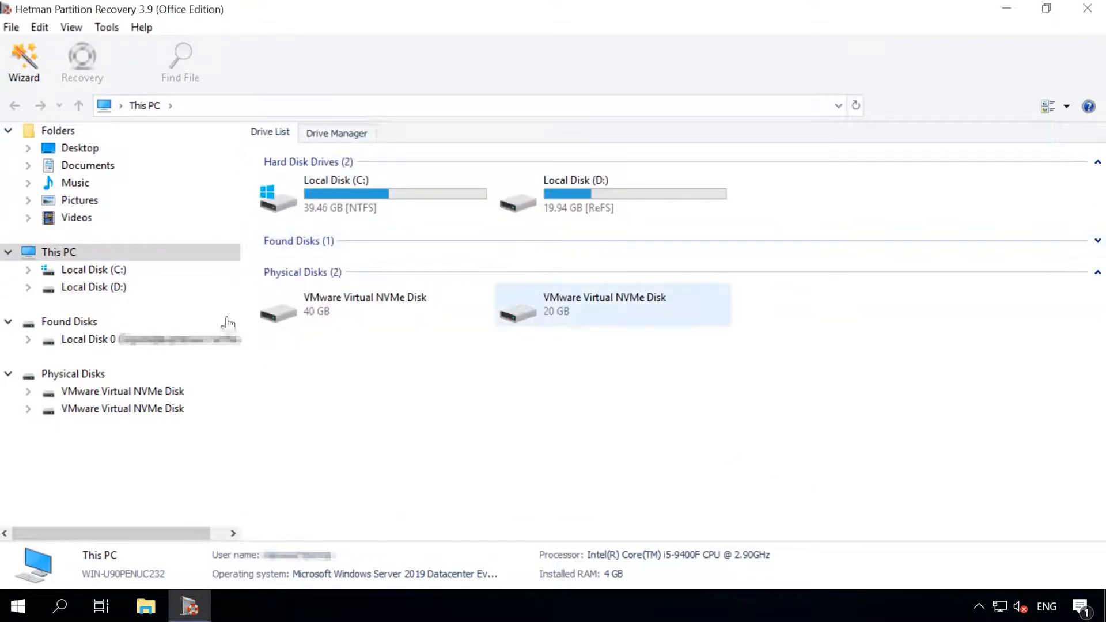
left_click(10, 322)
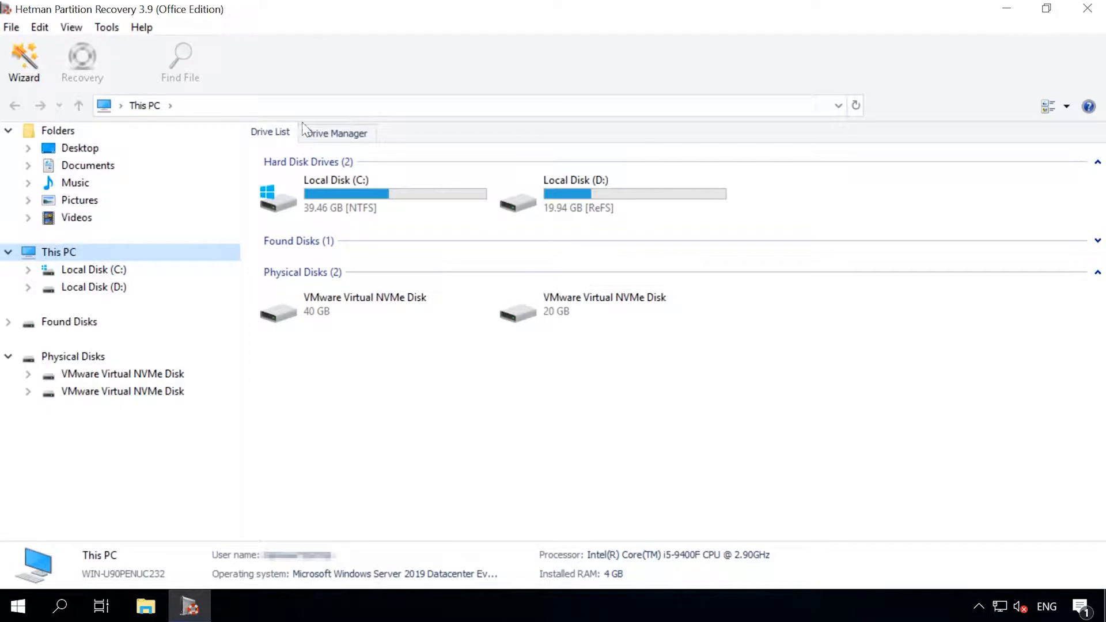
Open Local Disk (D:) from Drive Manager and run a Fast scan on it, finishing the wizard
left_click(340, 134)
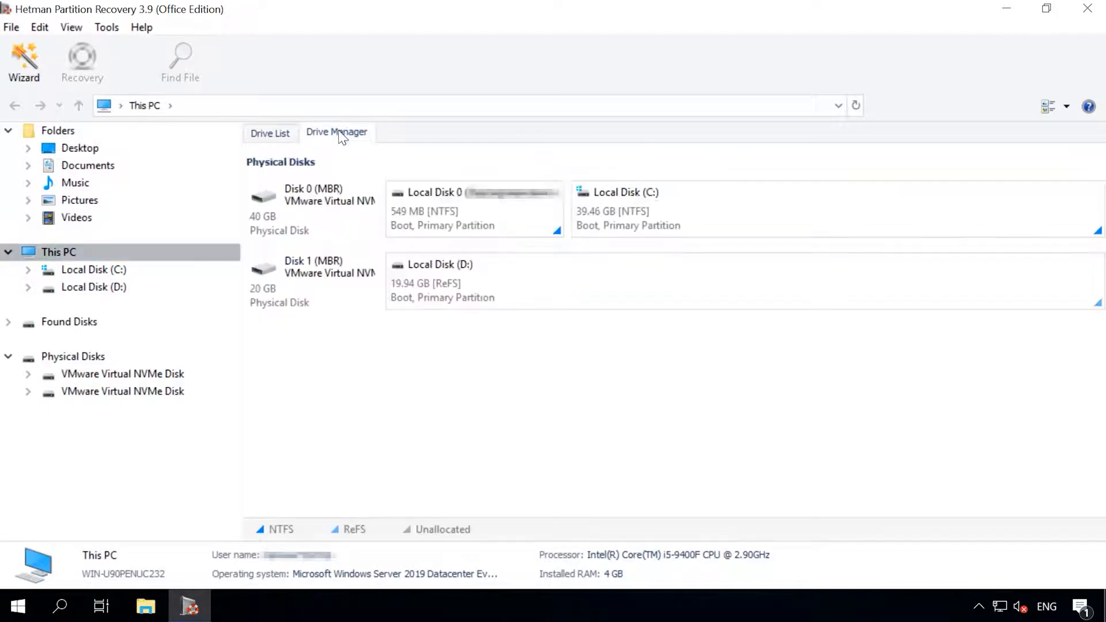
left_click(448, 271)
right_click(451, 271)
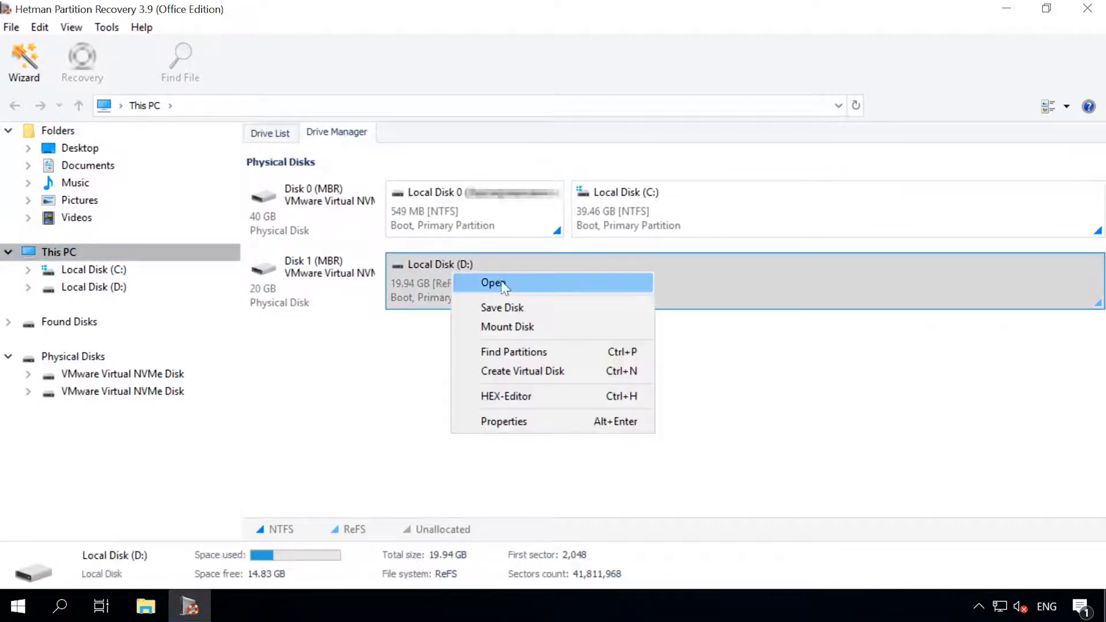
left_click(583, 291)
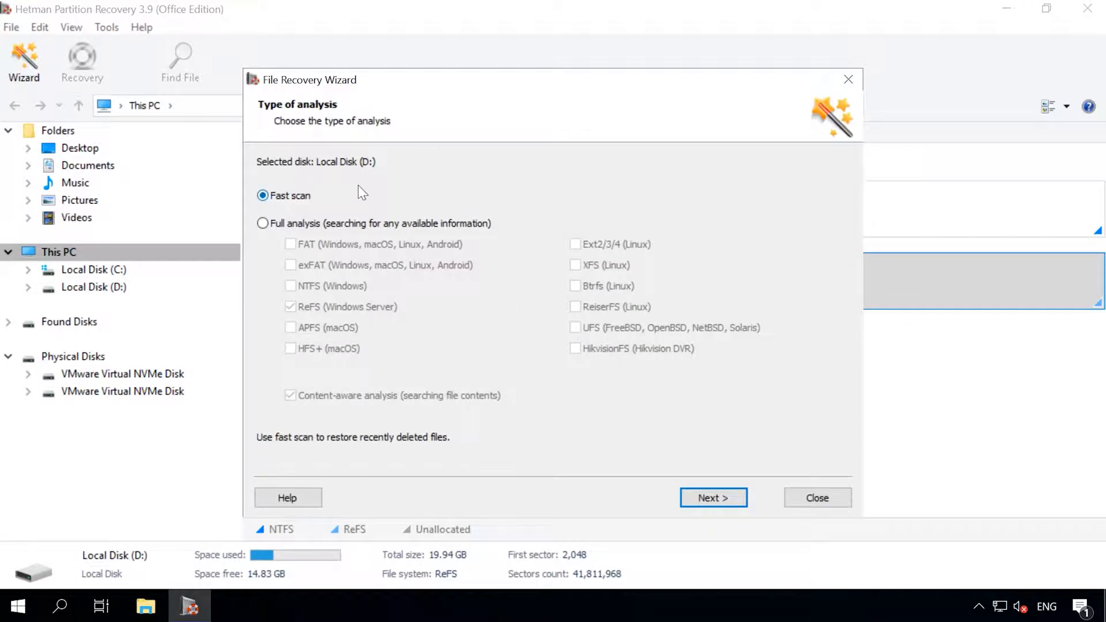
left_click(710, 496)
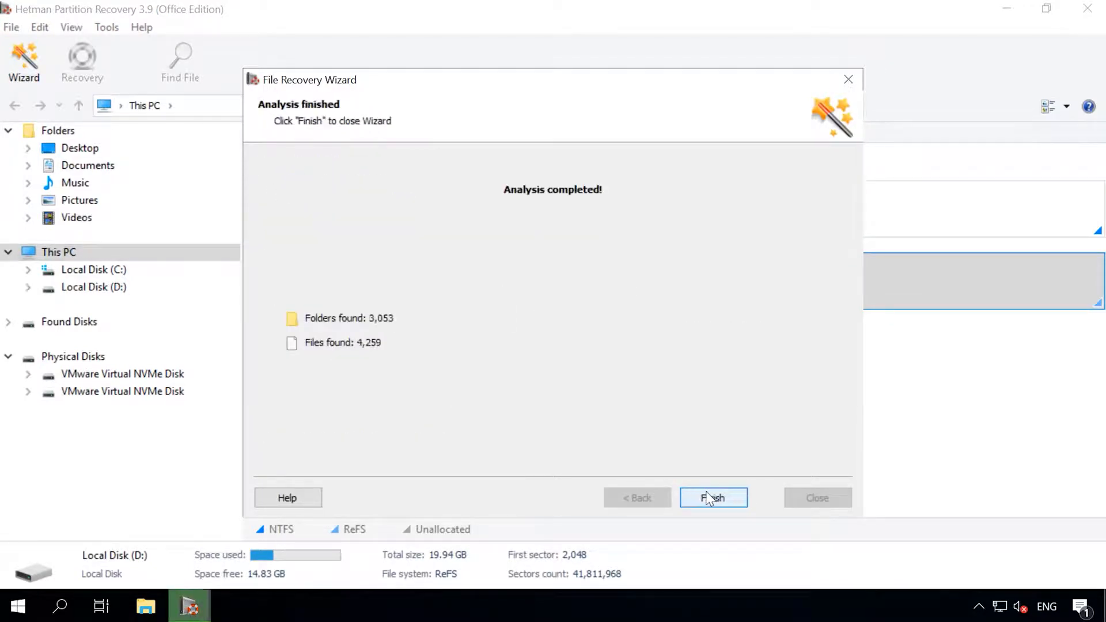
left_click(711, 497)
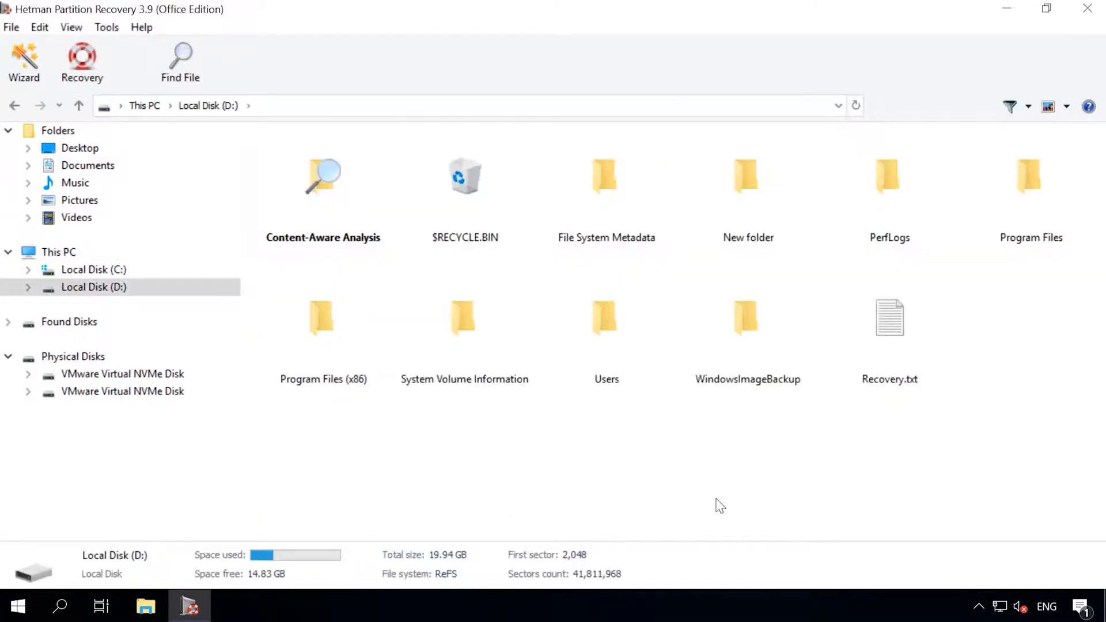
Analyse Local Disk (D:) again using Full analysis with ReFS and content-aware analysis, and close the wizard
right_click(100, 287)
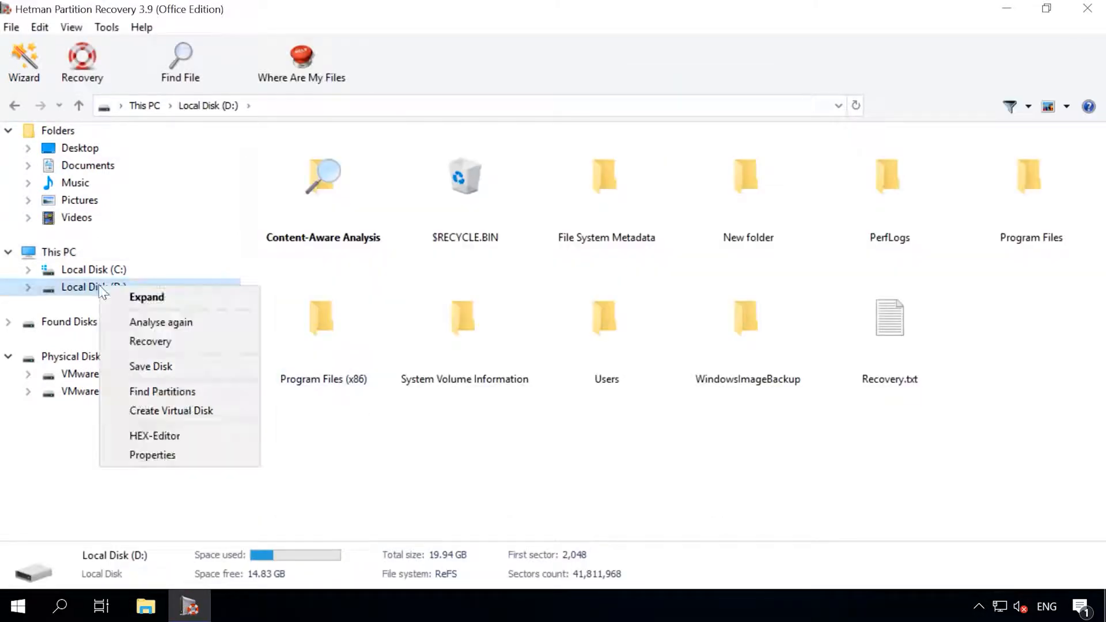
left_click(183, 327)
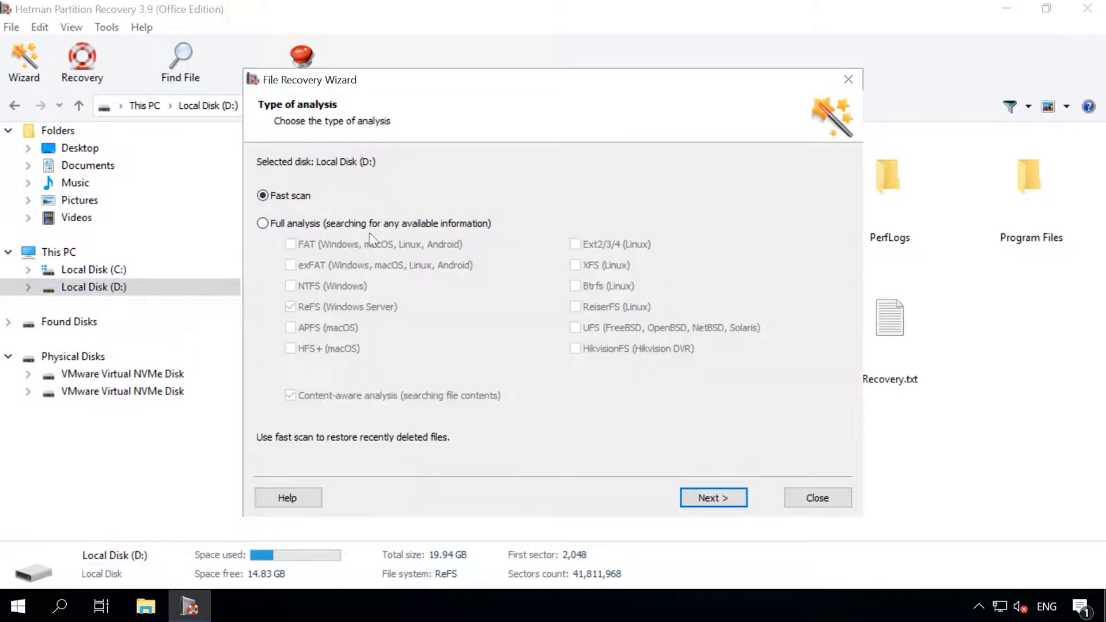
left_click(301, 223)
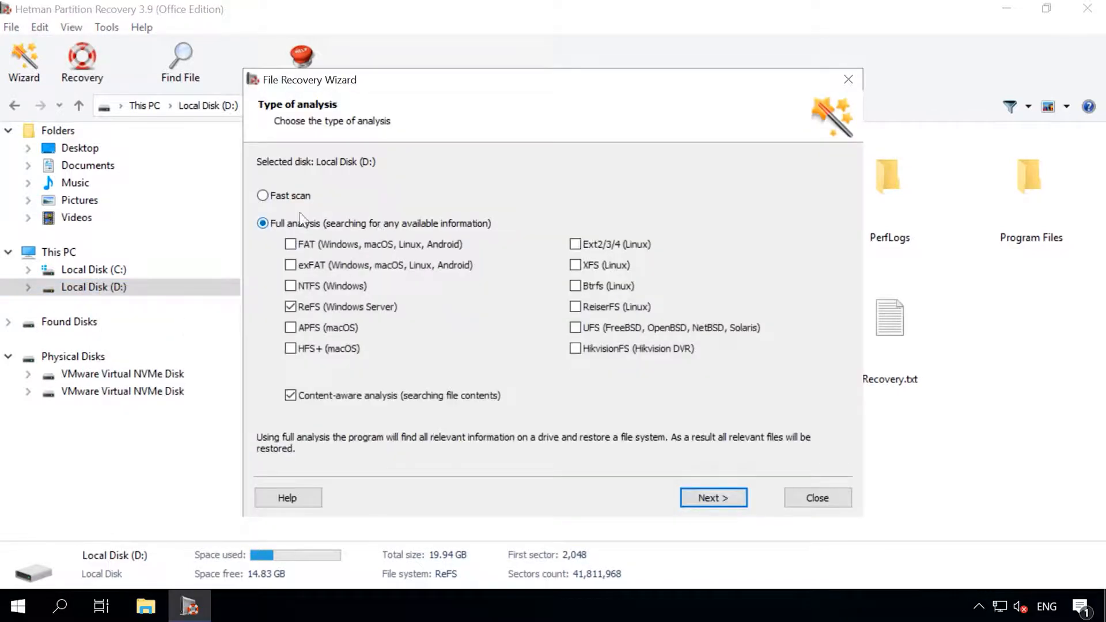
left_click(713, 497)
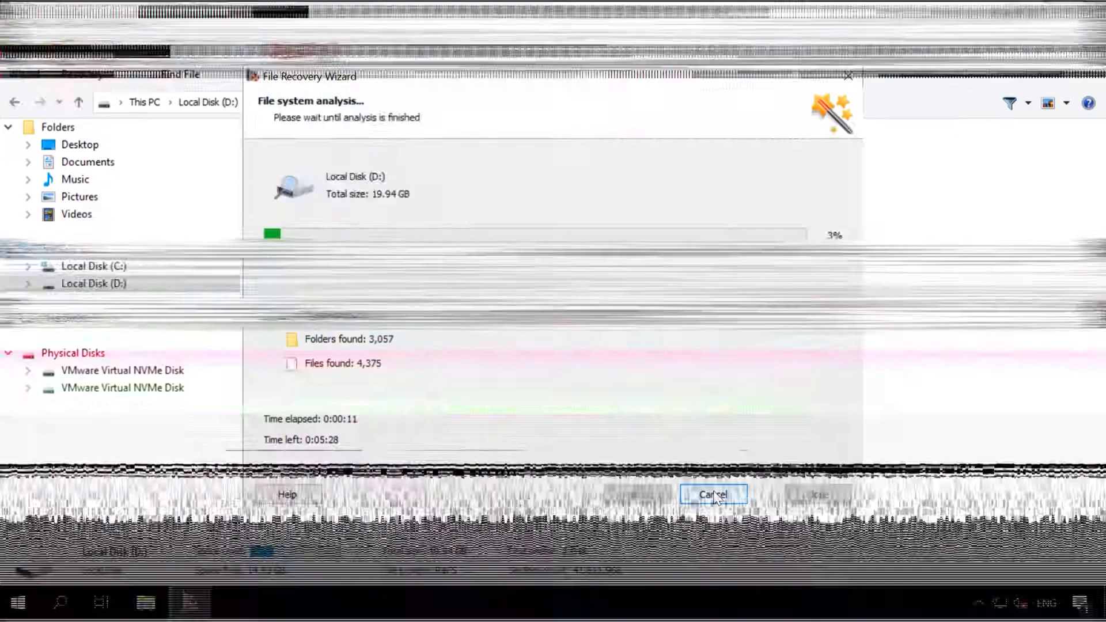
left_click(713, 497)
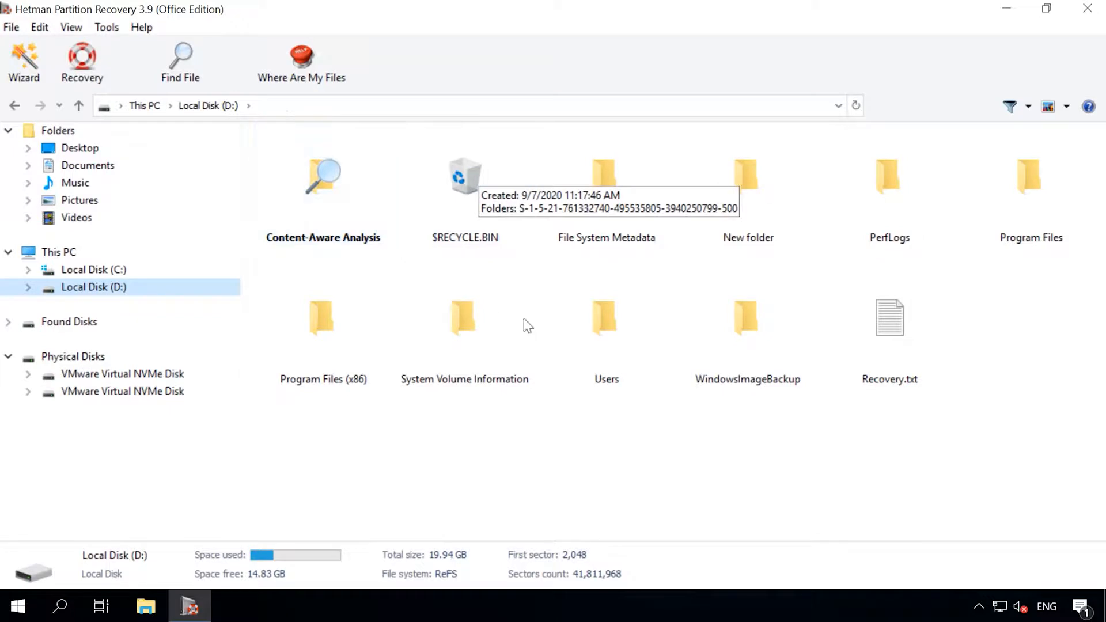
Open the Documents folder in the user's profile folder under Users on Local Disk (D:)
double_click(600, 320)
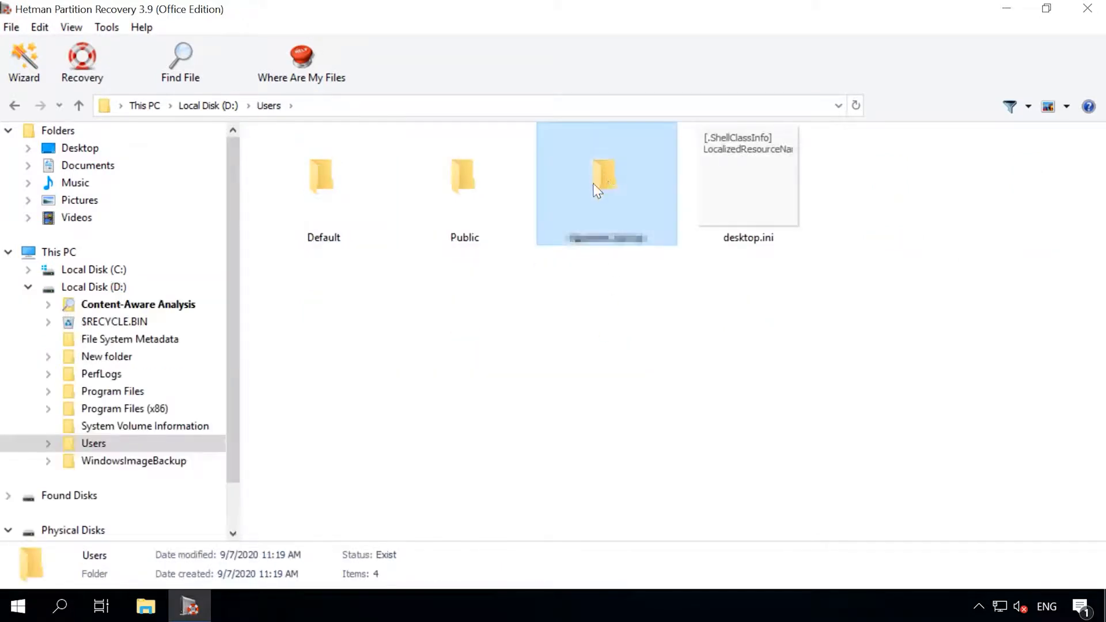
double_click(603, 185)
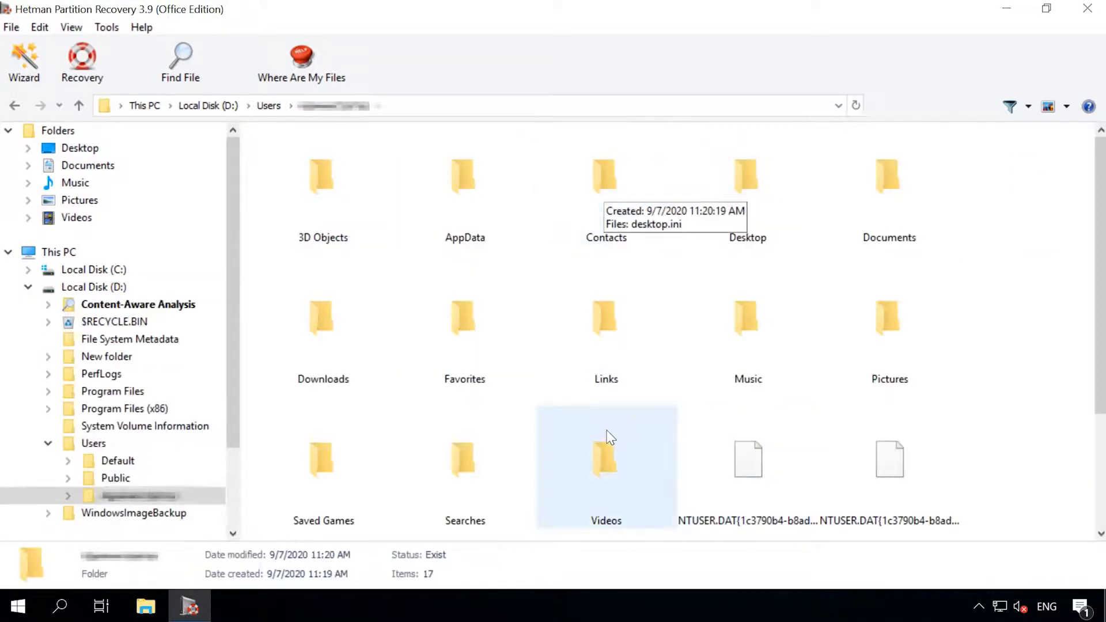
scroll(602, 423, "down", 2)
scroll(600, 420, "up", 2)
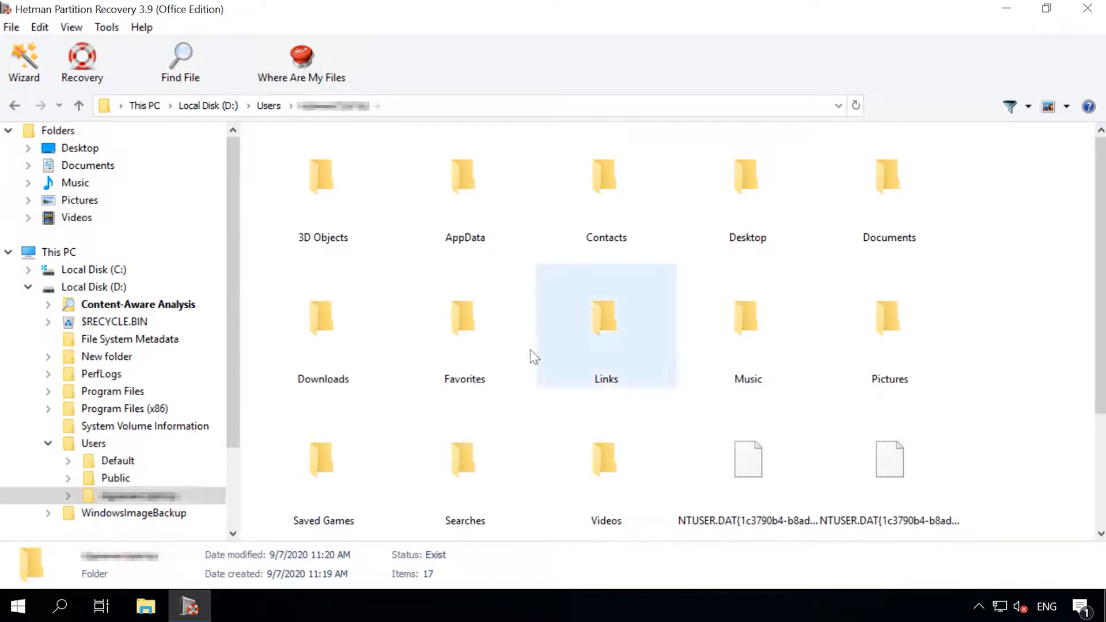
left_click(901, 181)
double_click(901, 180)
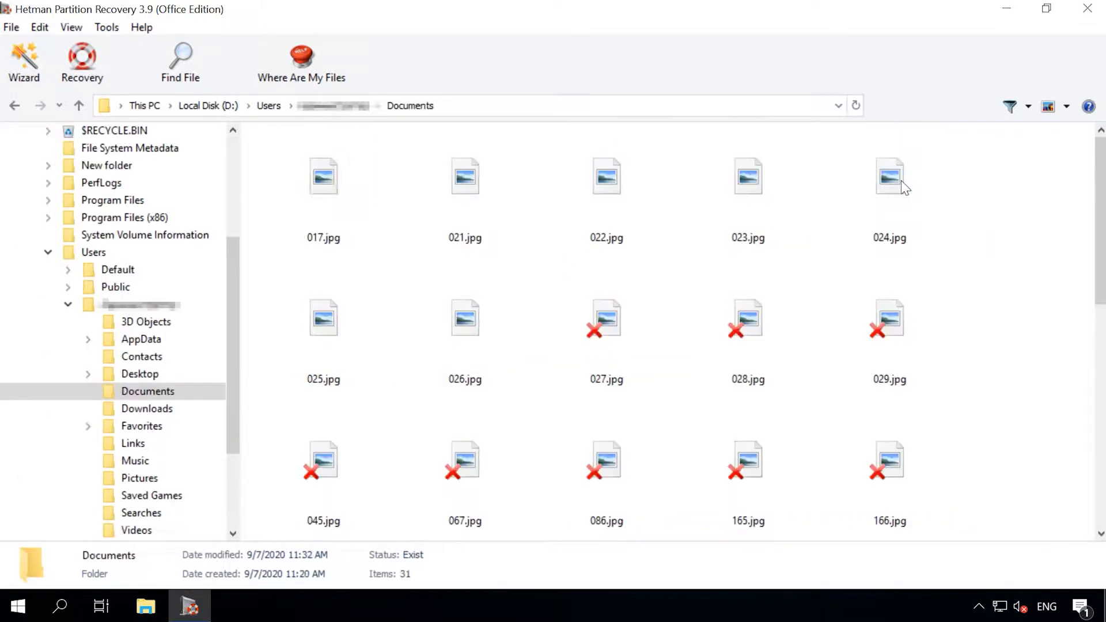
Turn on the Preview pane and preview 022.jpg, 026.jpg and the deleted 027.jpg
left_click(71, 27)
mouse_move(123, 53)
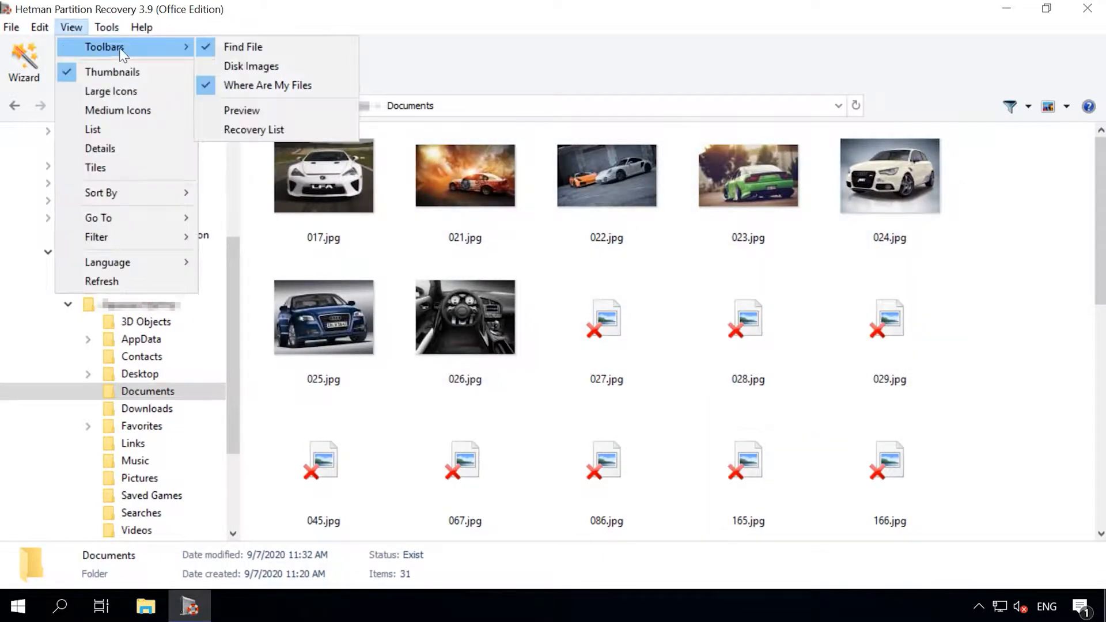
left_click(257, 111)
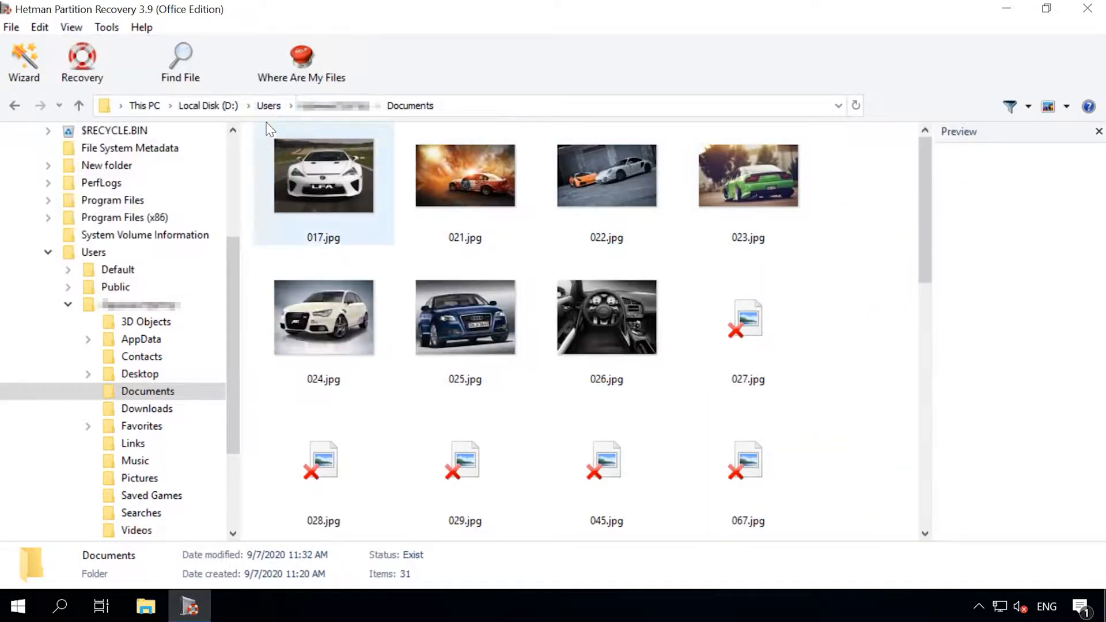
left_click(621, 184)
left_click(617, 334)
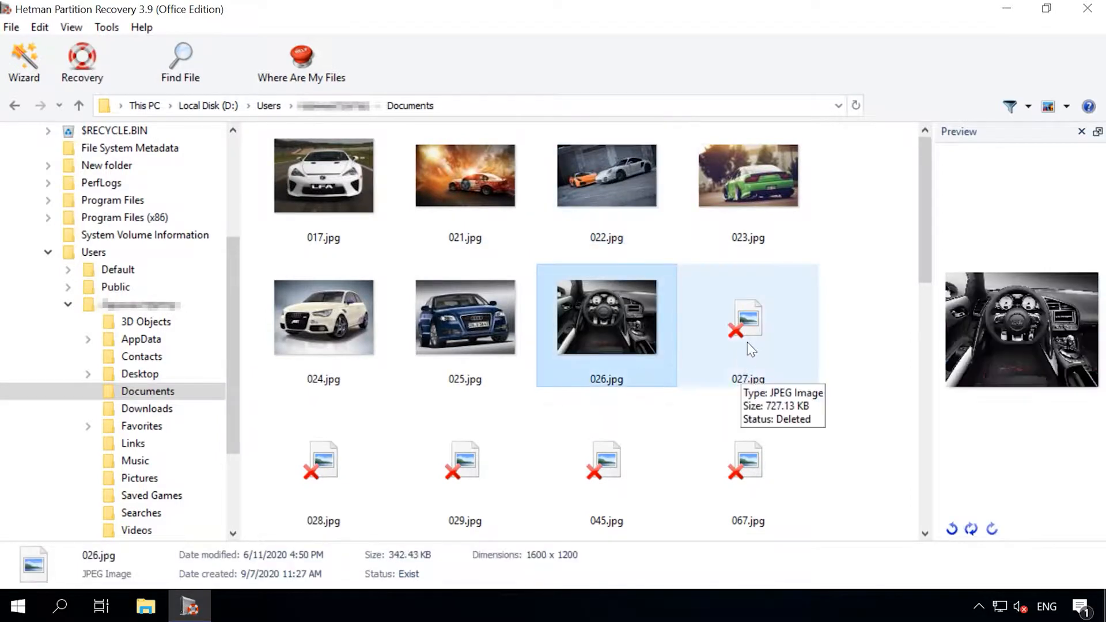
left_click(745, 343)
Play Puppy - 37477.mp4 from the Documents folder in the preview and widen the Preview pane
scroll(605, 351, "down", 10)
scroll(403, 288, "down", 1)
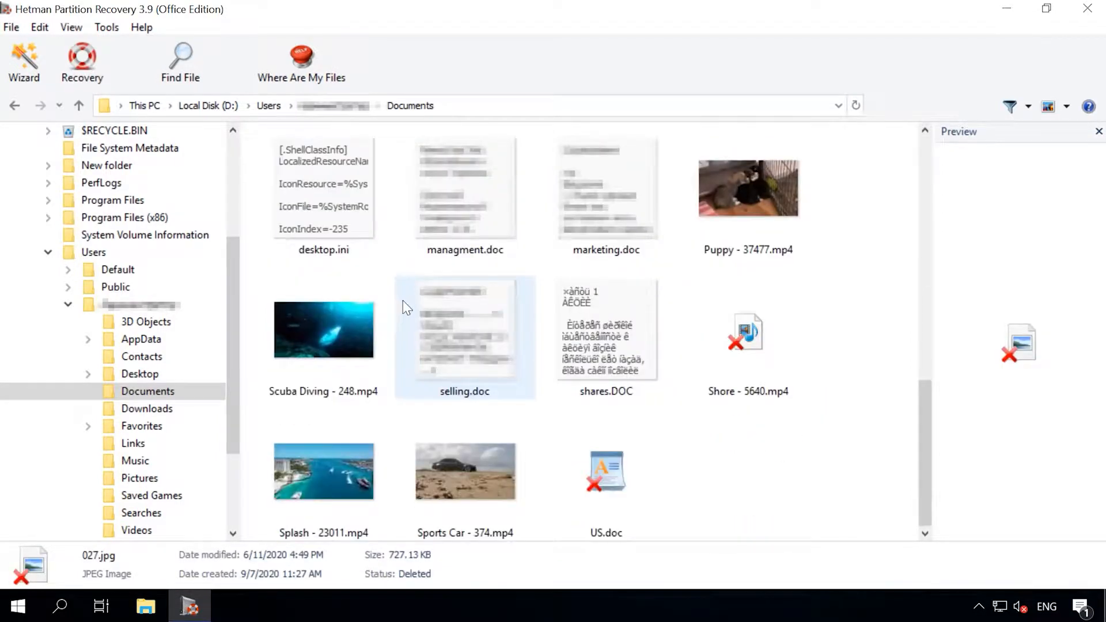
left_click(775, 179)
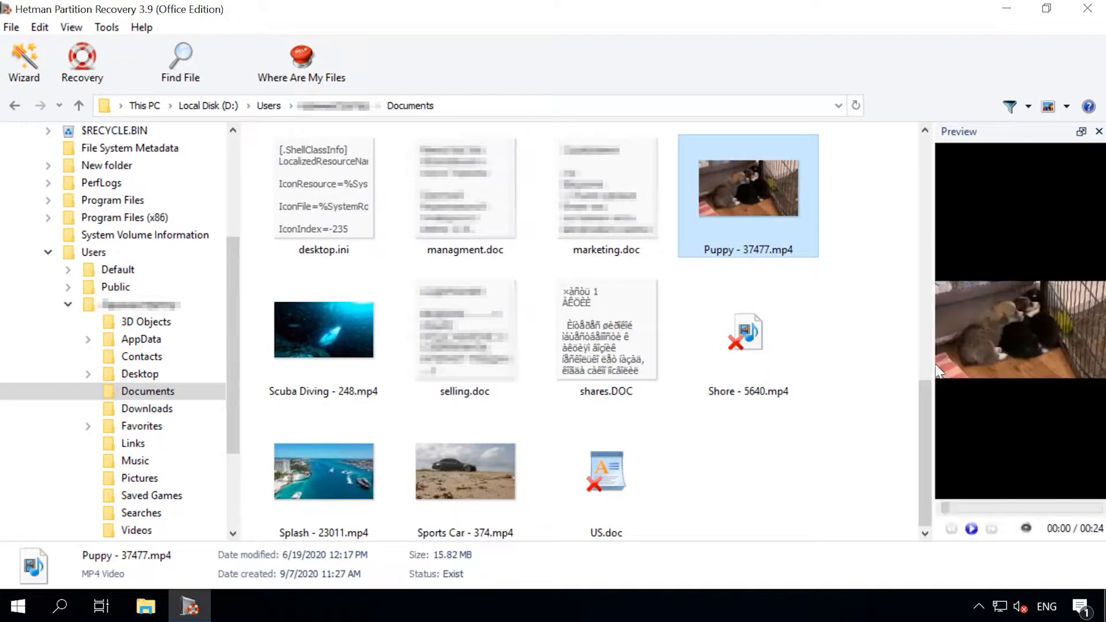
left_click_drag(932, 358, 836, 374)
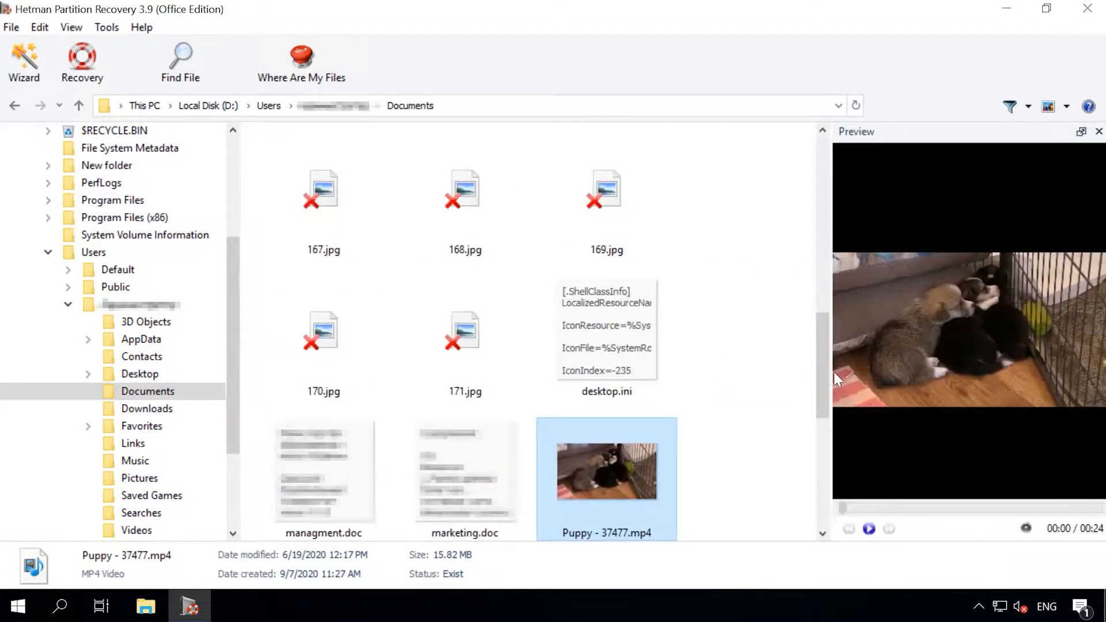
left_click(869, 529)
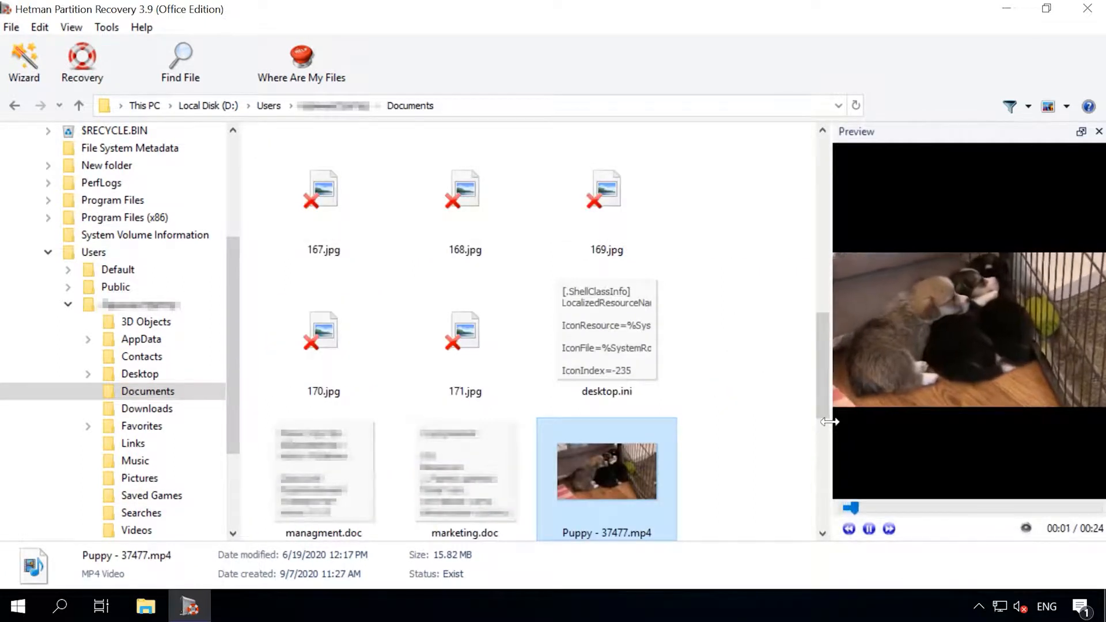
left_click_drag(830, 422, 757, 423)
Select all files in the Documents folder and look through the selection
scroll(499, 344, "up", 10)
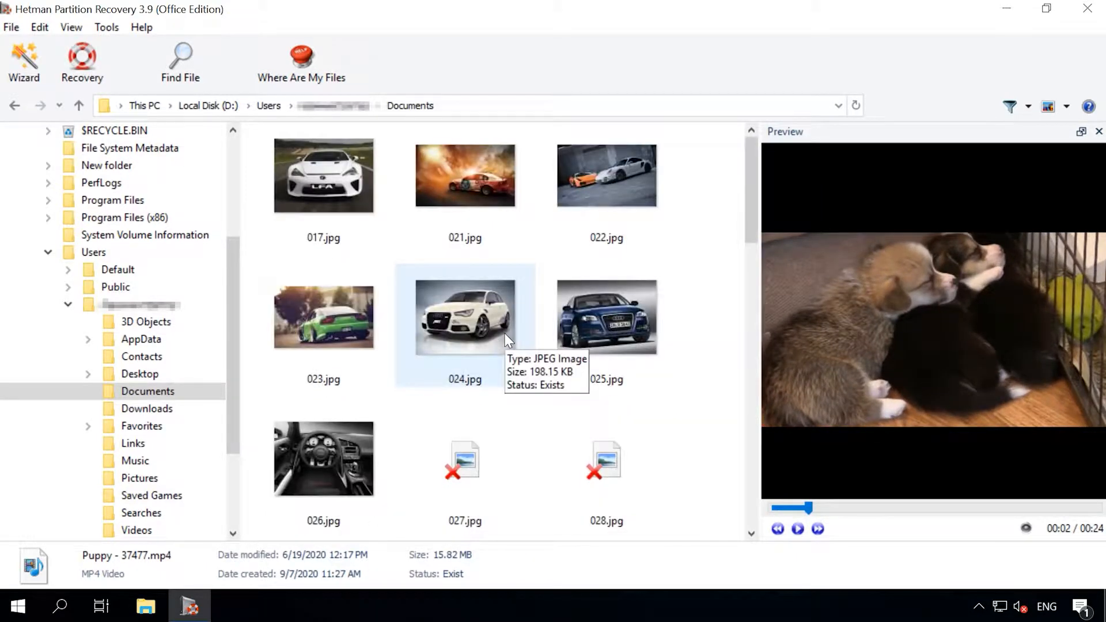
left_click(429, 427)
left_click(354, 199)
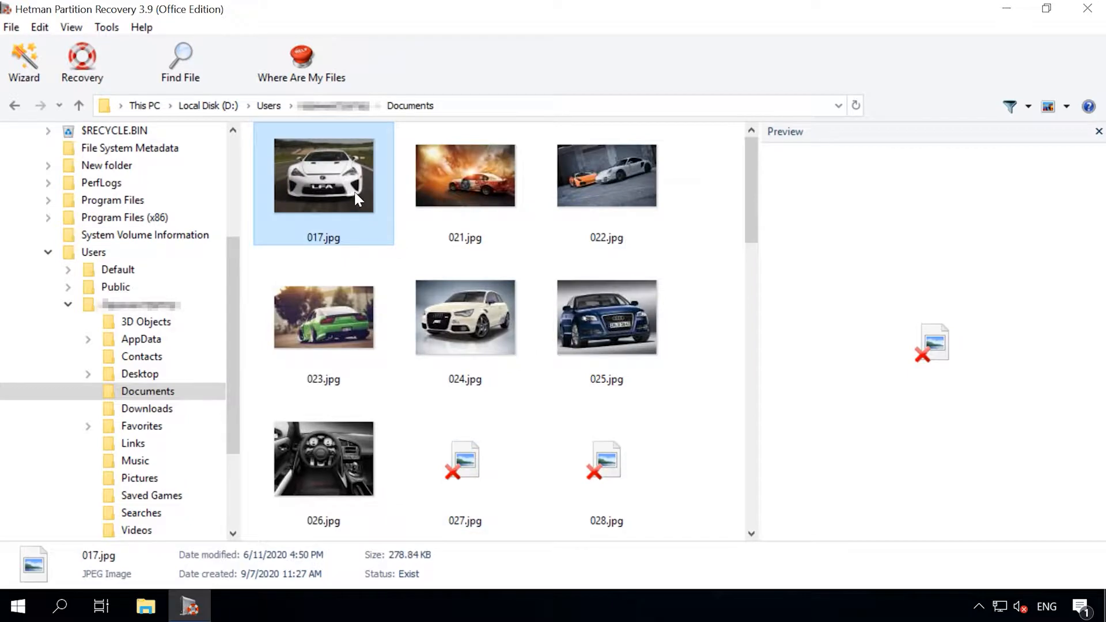
key("ctrl+a")
scroll(353, 193, "down", 10)
scroll(354, 189, "up", 10)
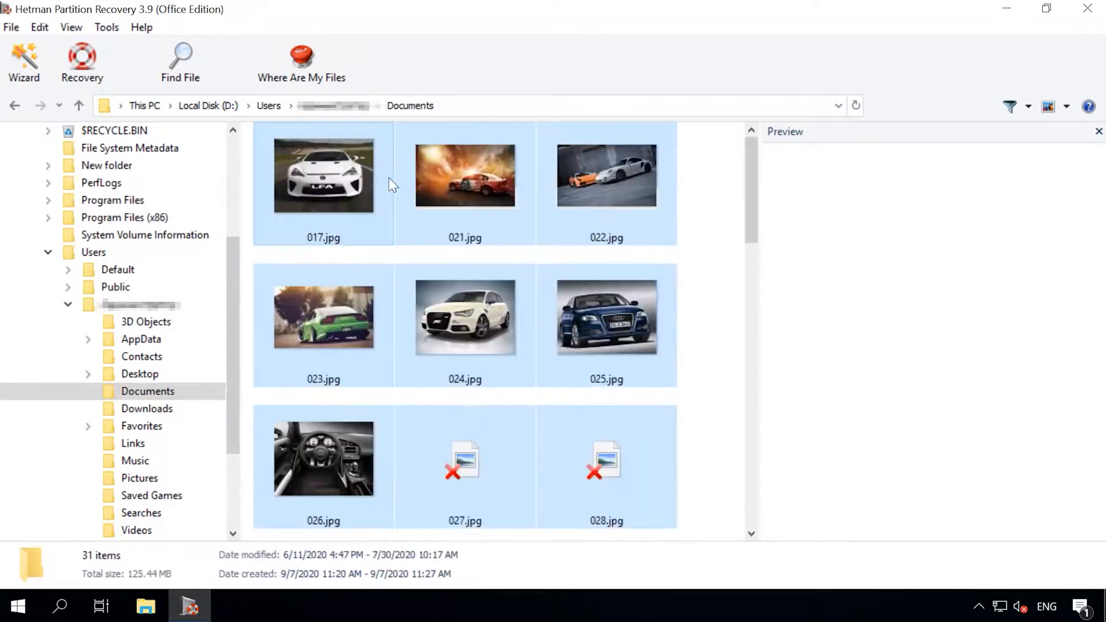
Recover the selected files to the hard disk in a new folder on the Desktop, then finish the recovery wizard
left_click(83, 56)
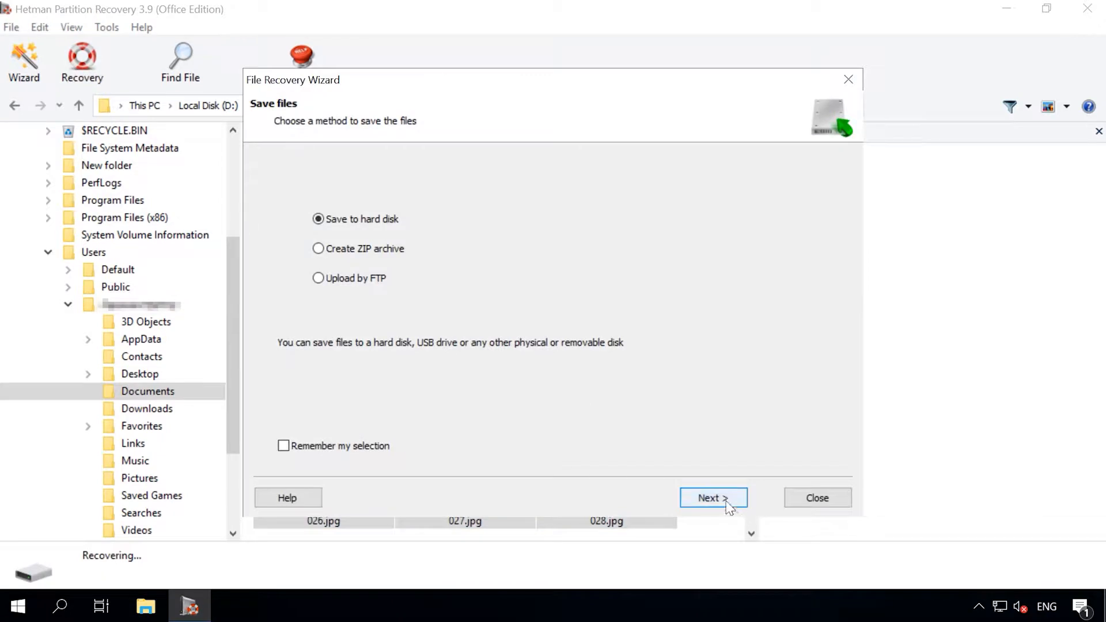
left_click(733, 506)
left_click(795, 206)
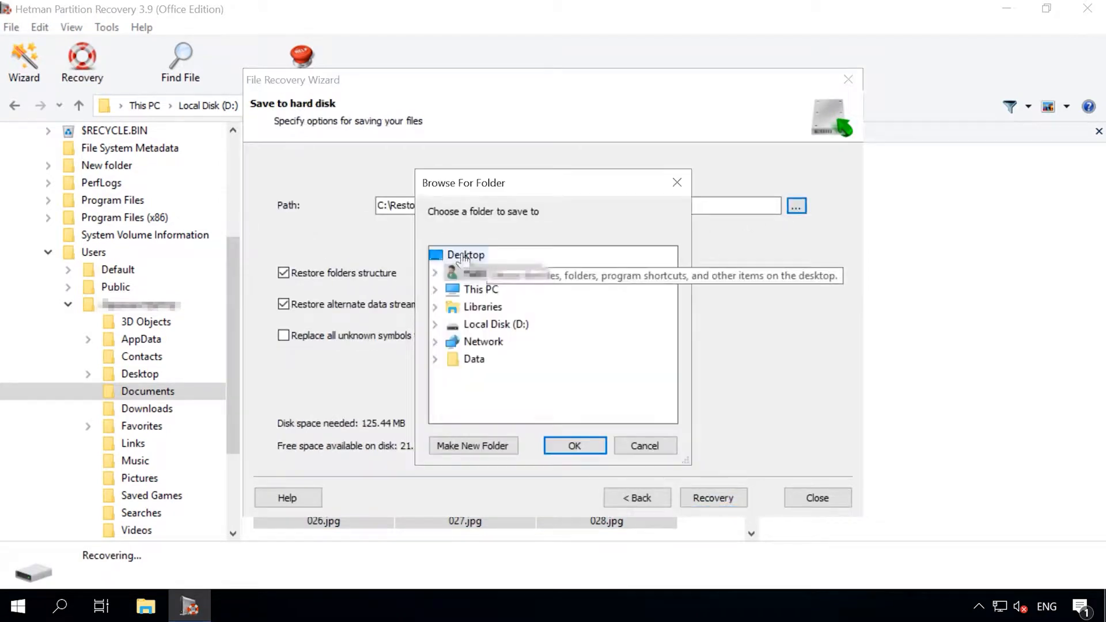
left_click(469, 446)
left_click(455, 379)
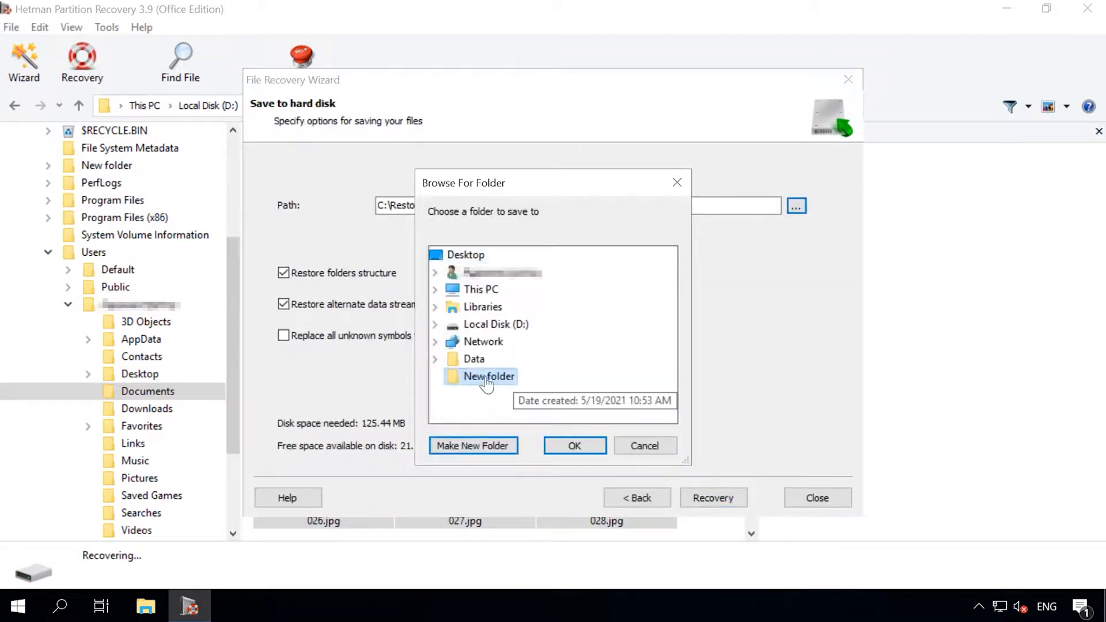
left_click(574, 446)
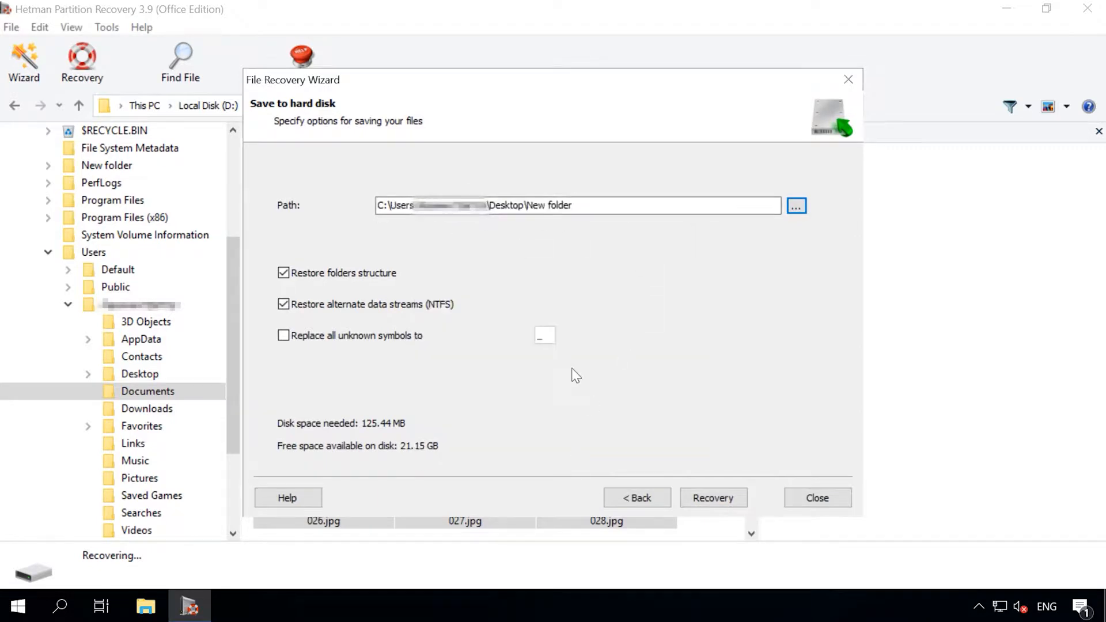
left_click(724, 500)
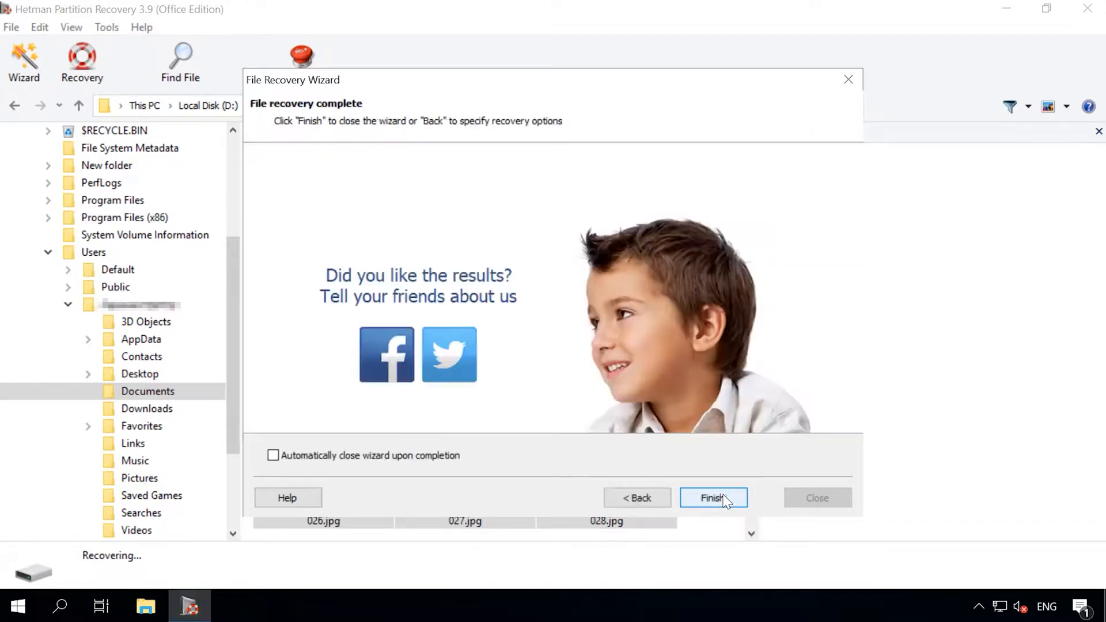
left_click(714, 499)
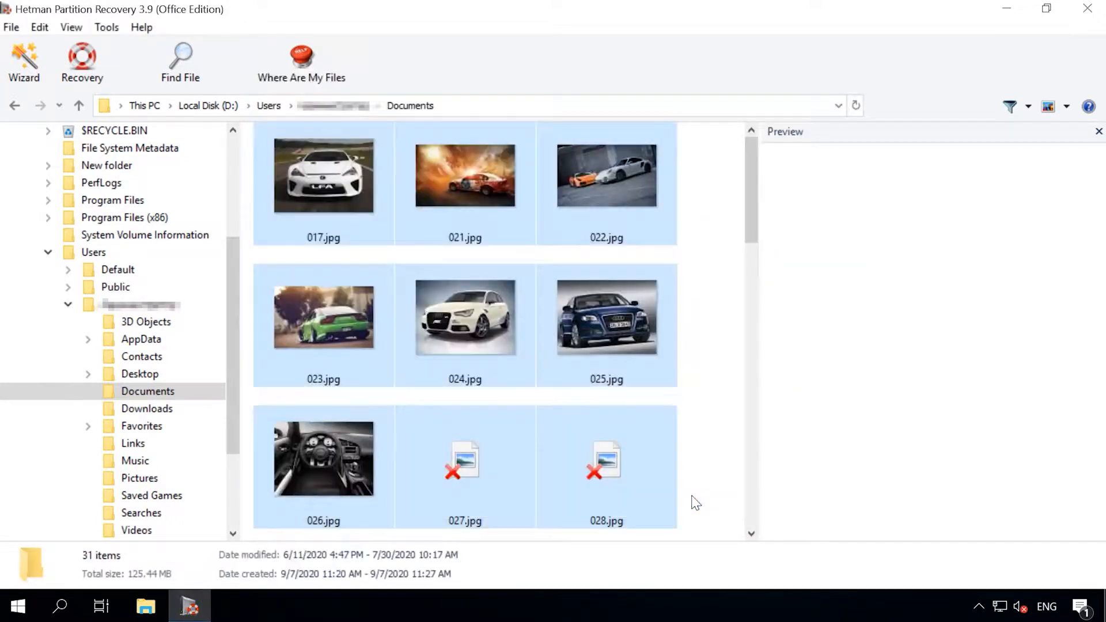
Open the new recovery folder on the Desktop, show its contents as large icons and look through the recovered files
left_click(1008, 10)
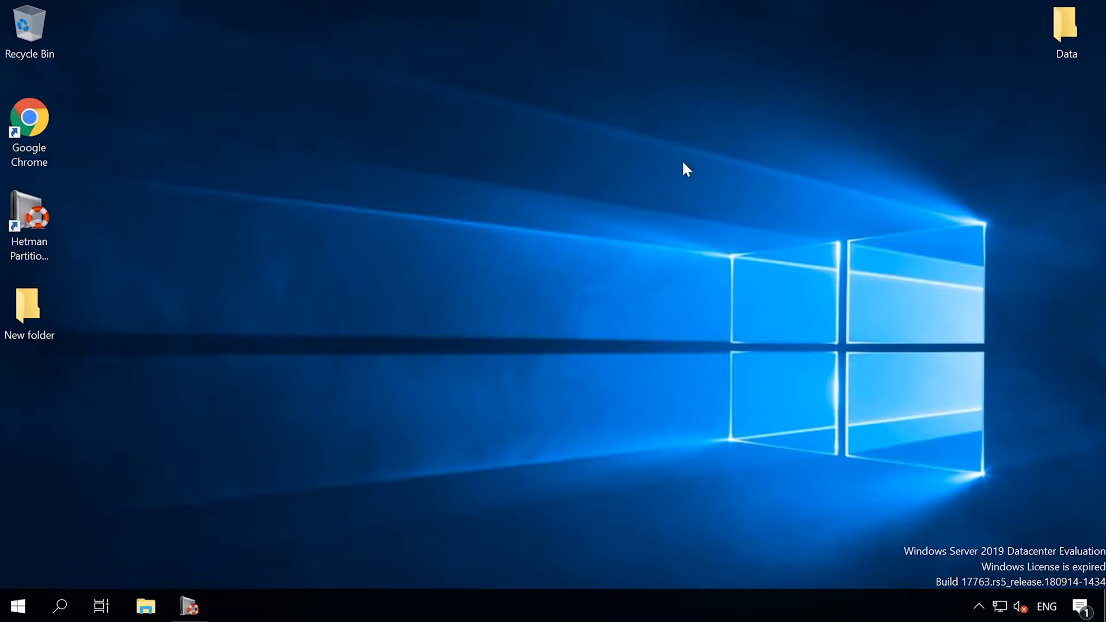
double_click(40, 313)
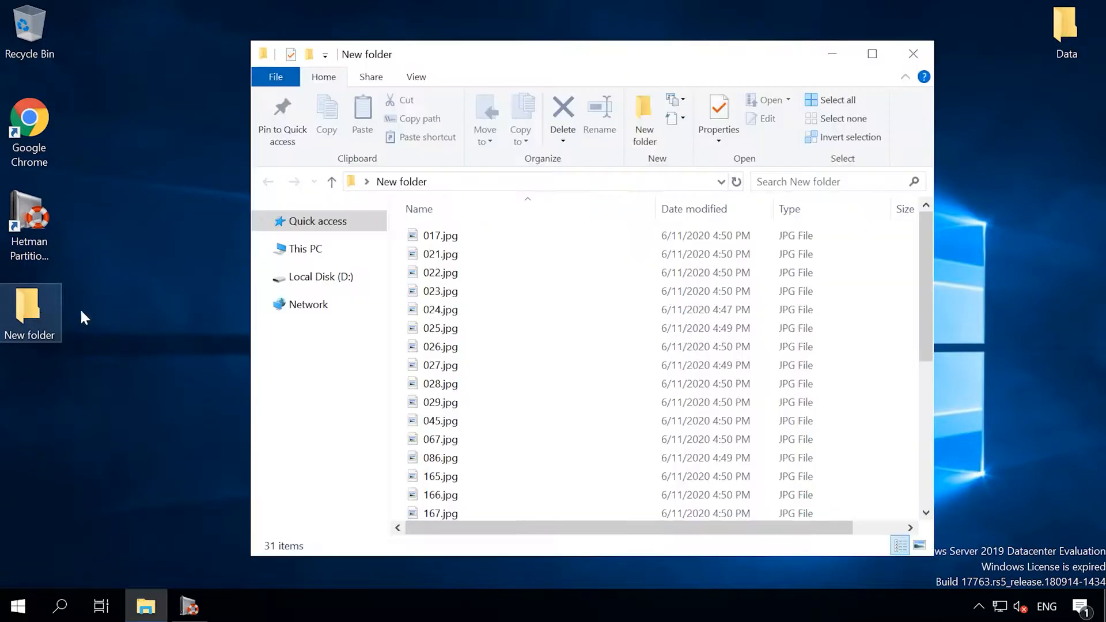
left_click(416, 77)
left_click(509, 102)
scroll(515, 300, "down", 5)
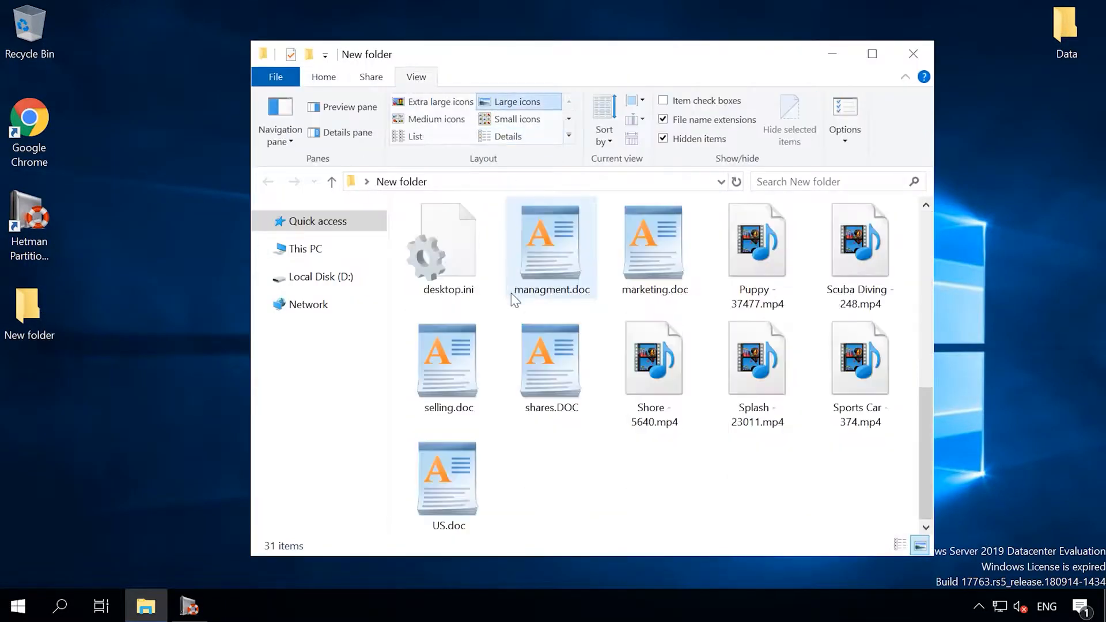
scroll(534, 334, "up", 5)
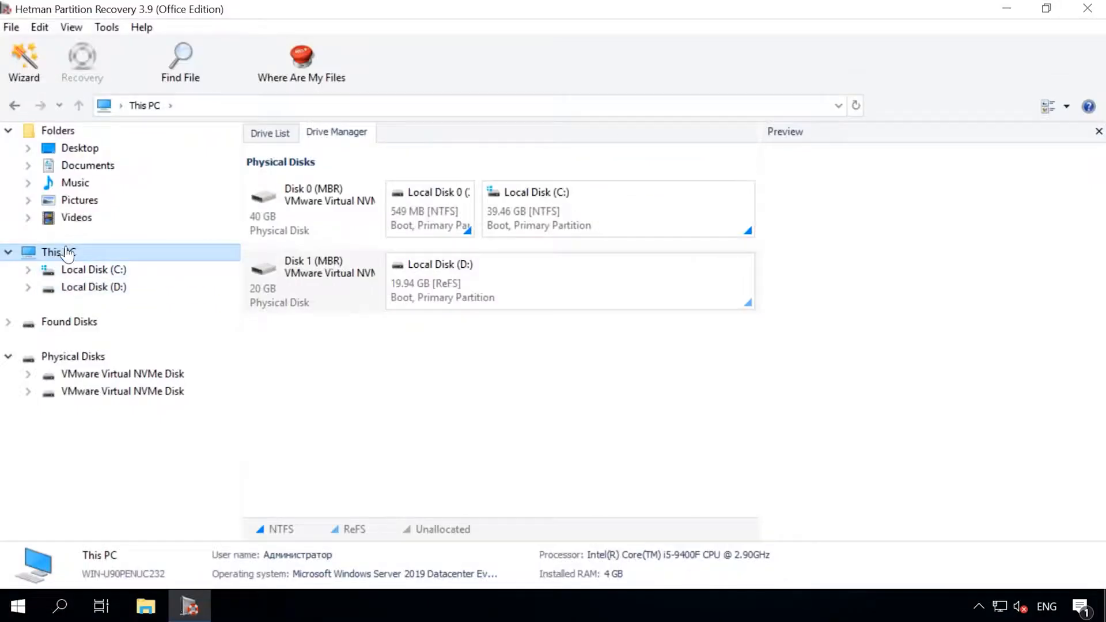
Close the Preview pane and save a full, uncompressed image of Local Disk (D:) as Local Disk (D).dsk on the Desktop
left_click(485, 282)
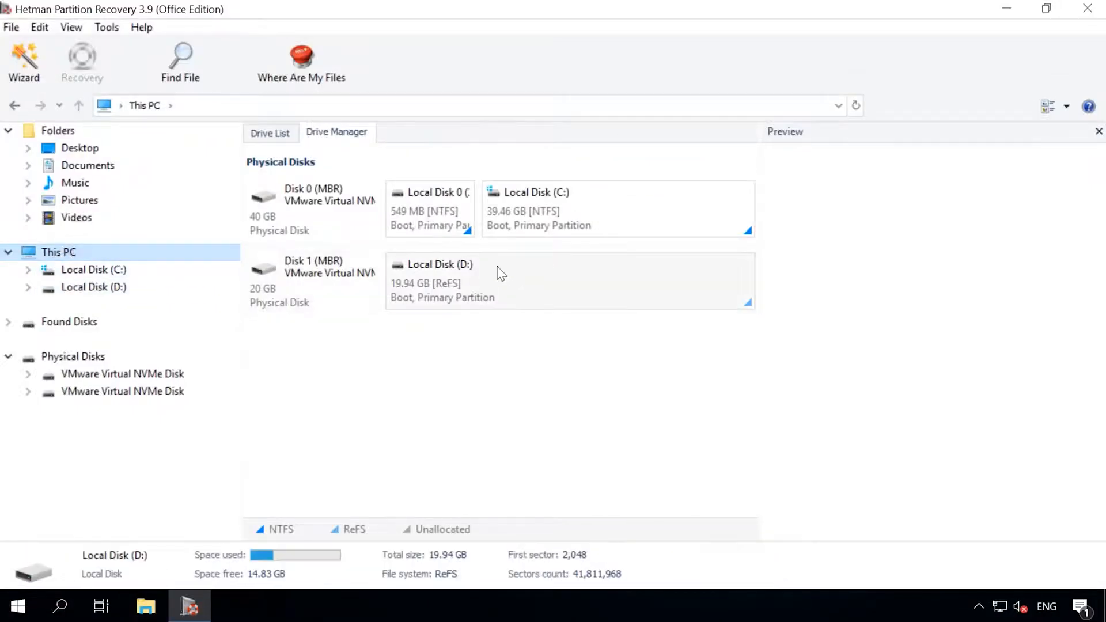
left_click(1099, 132)
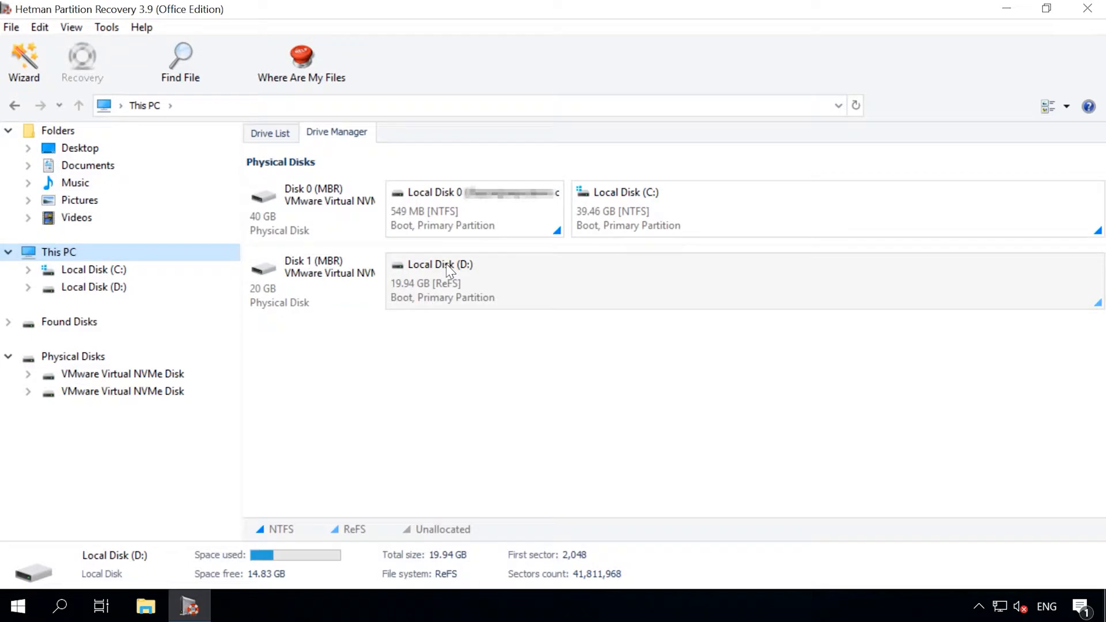
right_click(502, 278)
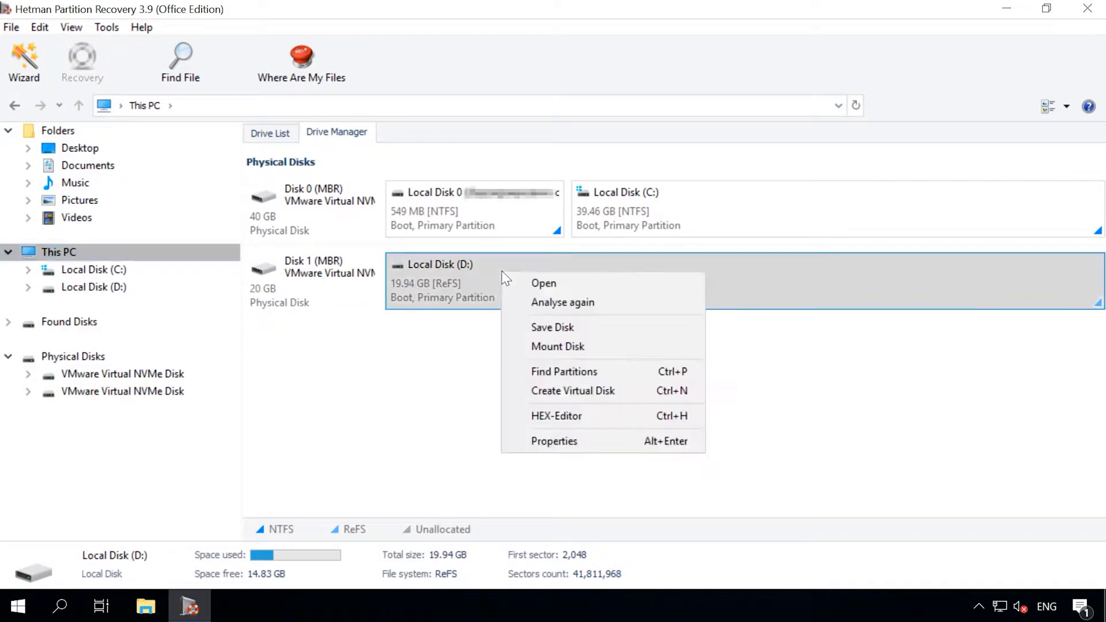
left_click(598, 328)
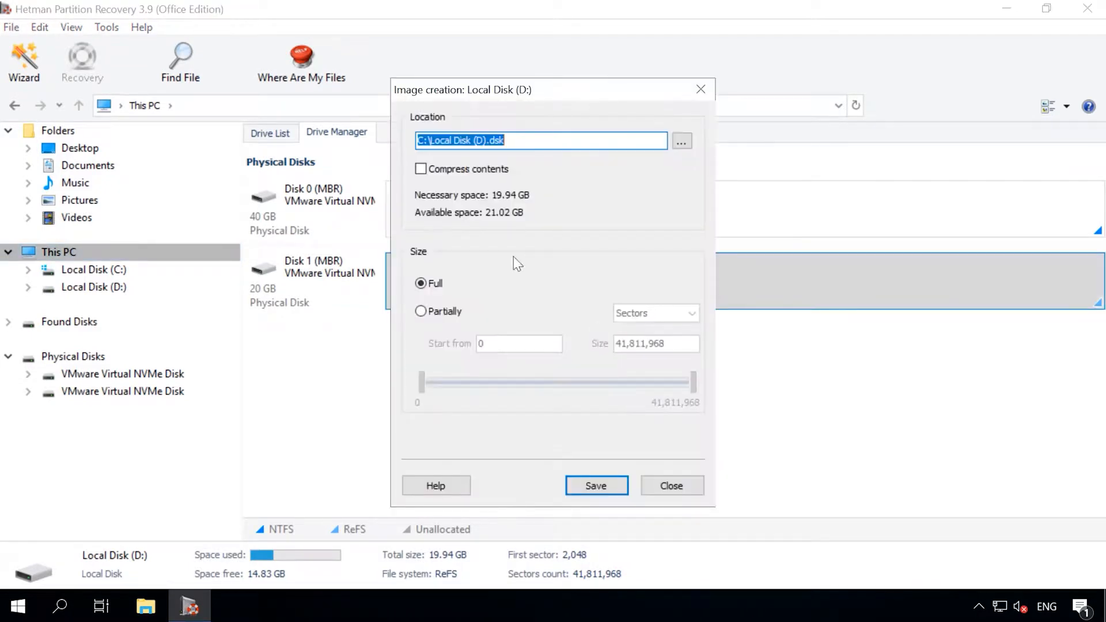
left_click(683, 140)
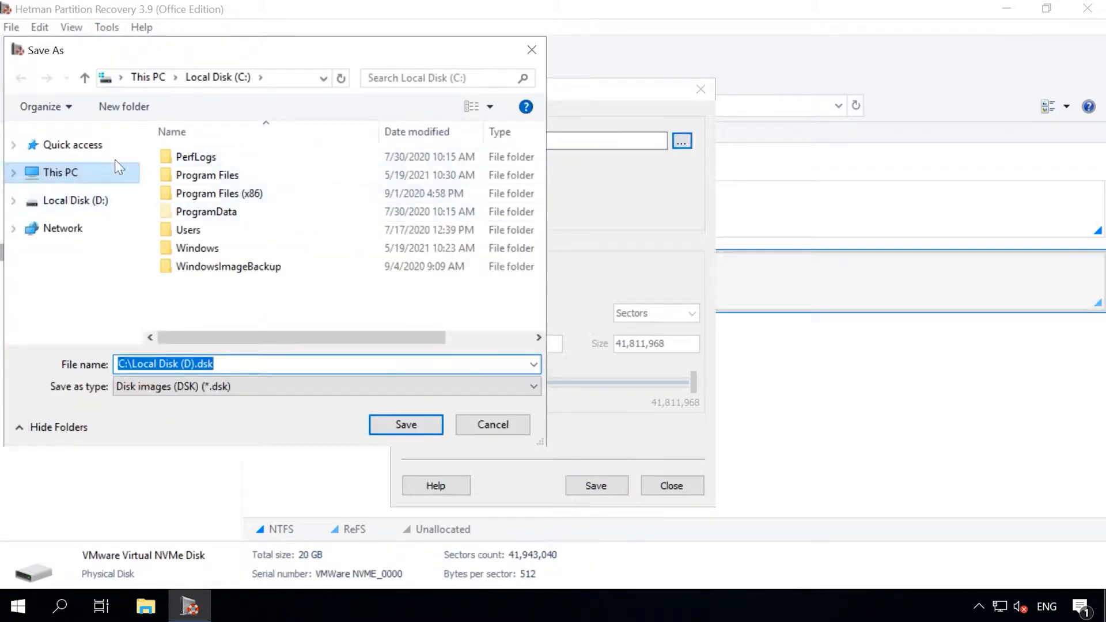
left_click(13, 144)
left_click(68, 166)
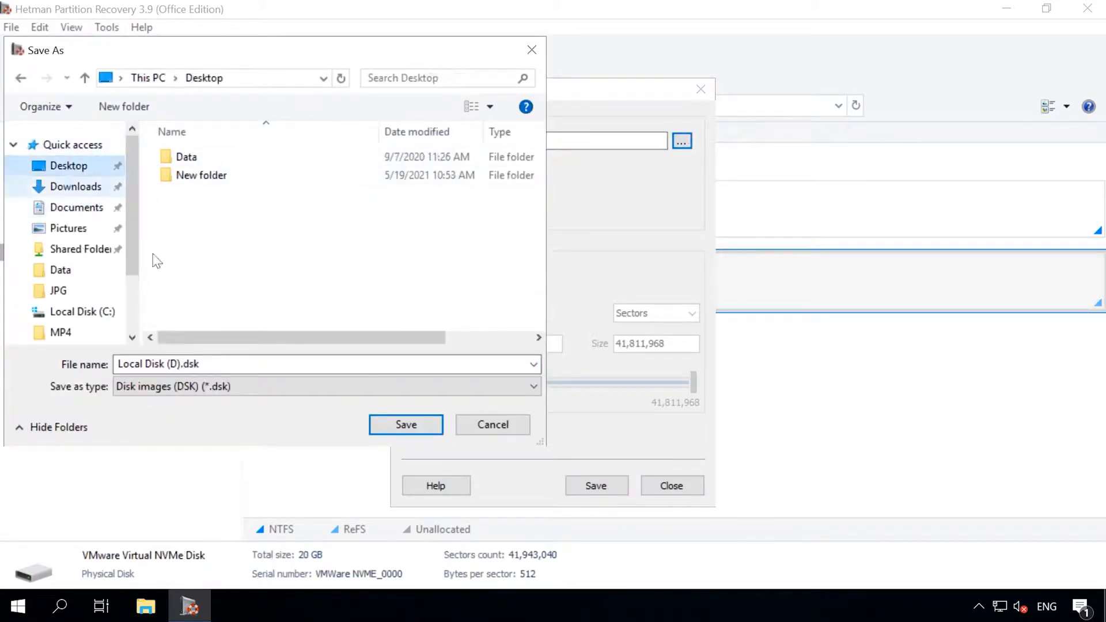
left_click(410, 420)
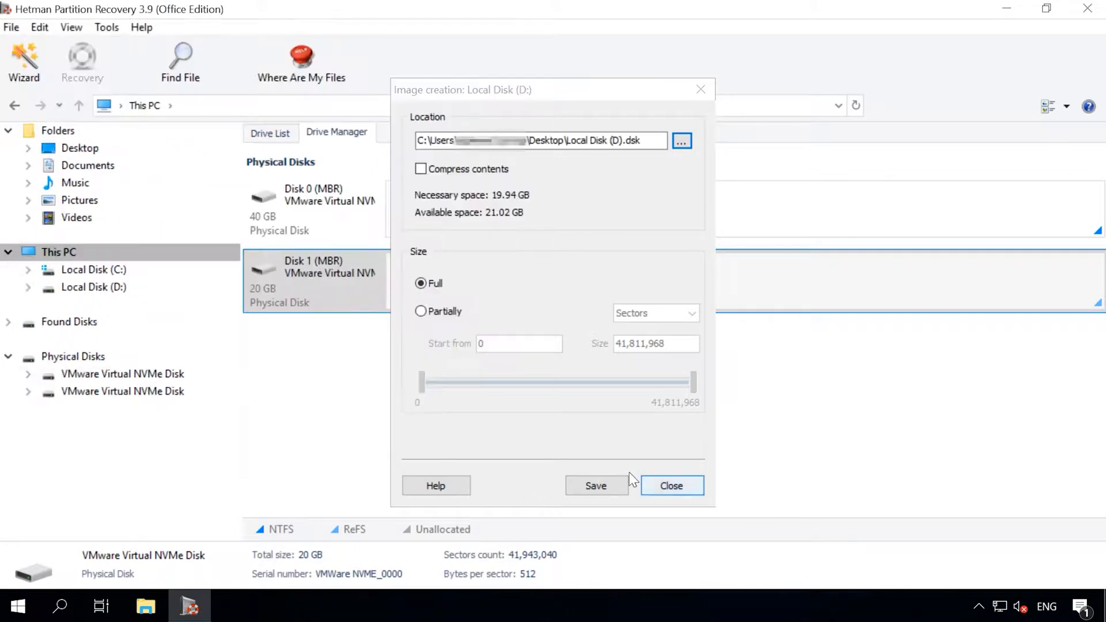
left_click(602, 487)
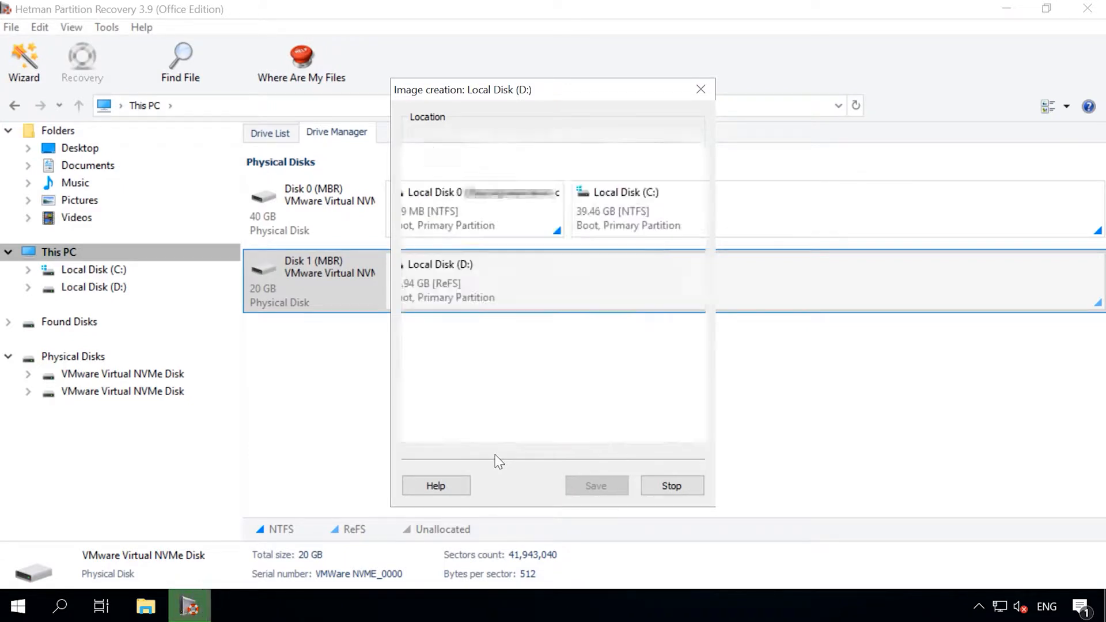
left_click(704, 362)
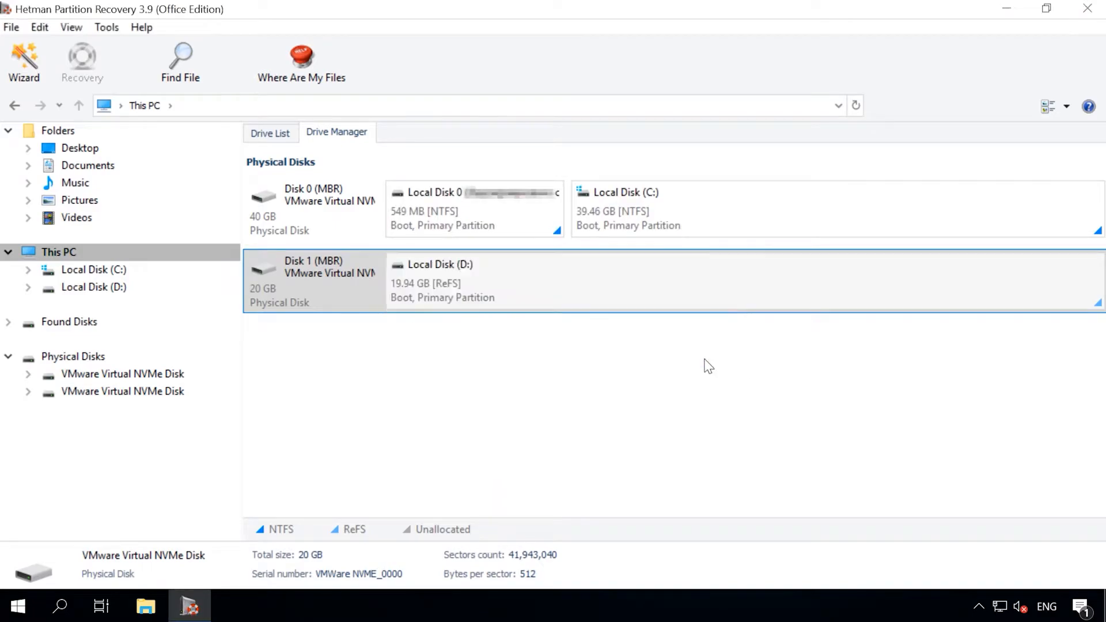
Check for the saved image file on the Desktop and mount Local Disk (D).dsk in Hetman Partition Recovery
left_click(1007, 8)
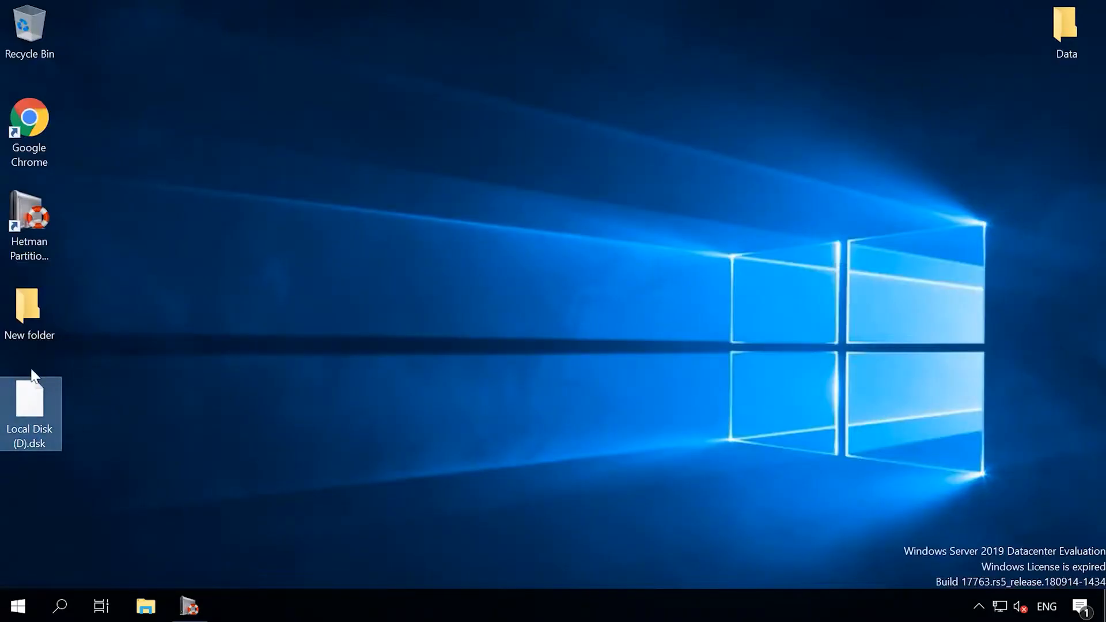
left_click(200, 605)
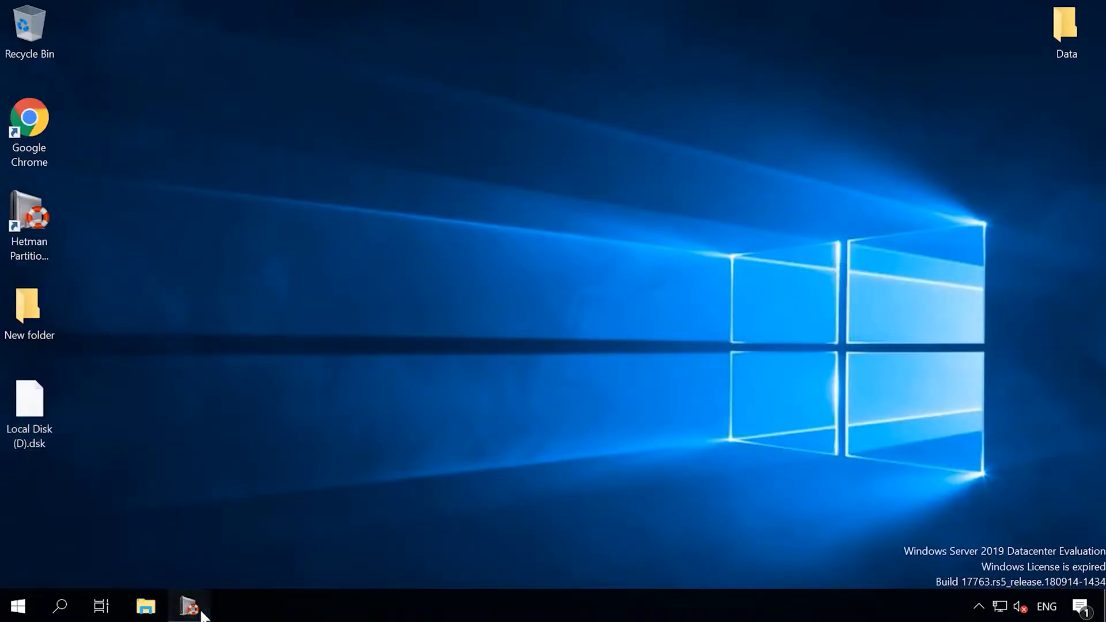
left_click(11, 28)
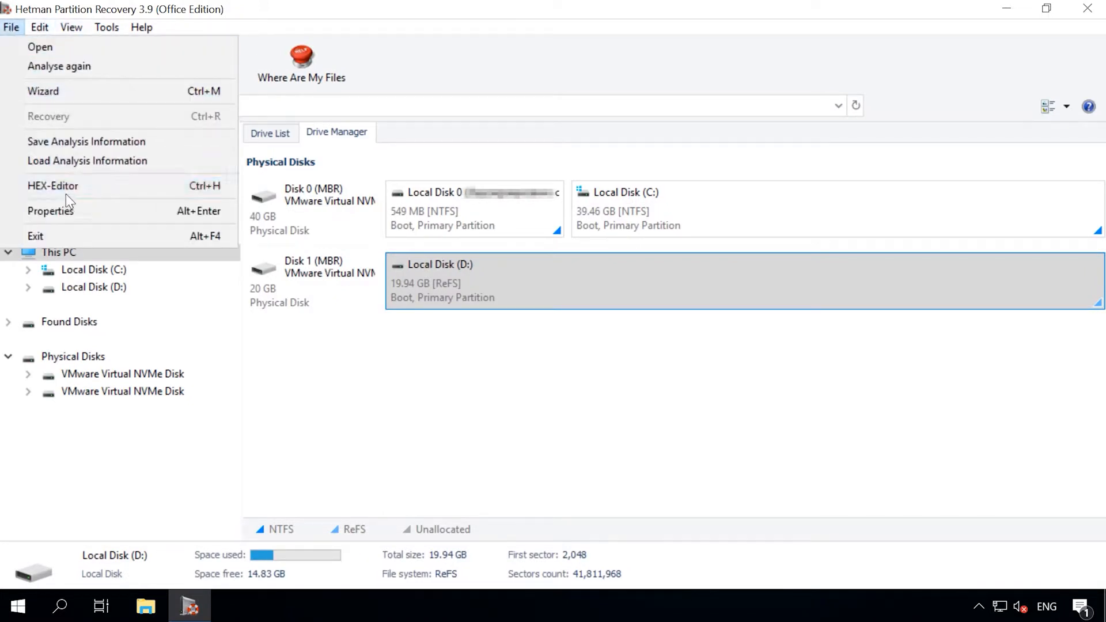
mouse_move(108, 29)
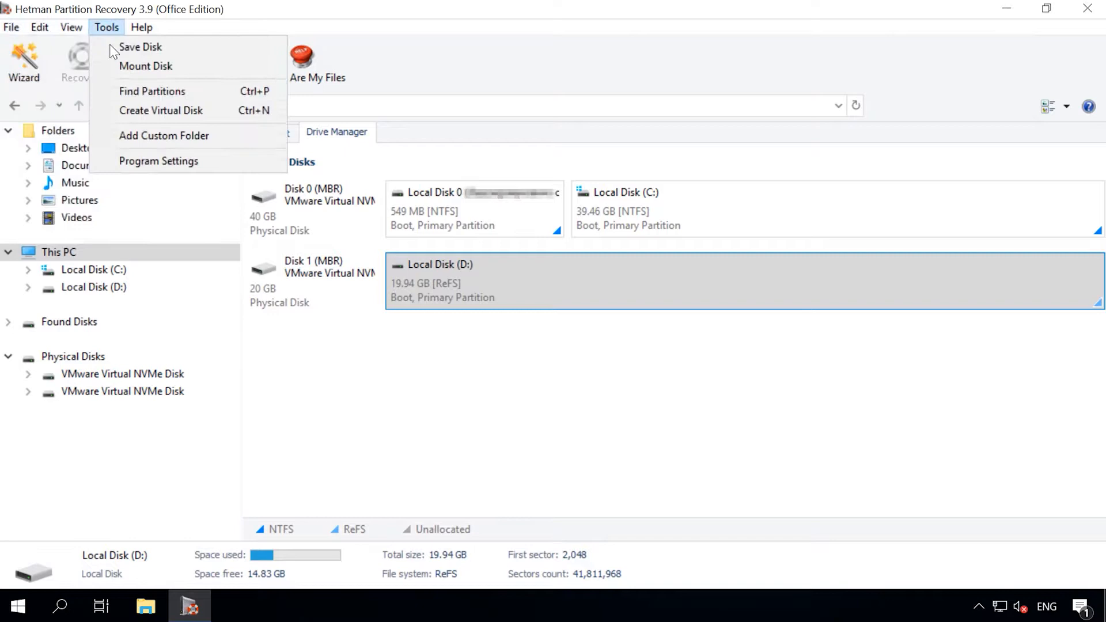
left_click(163, 68)
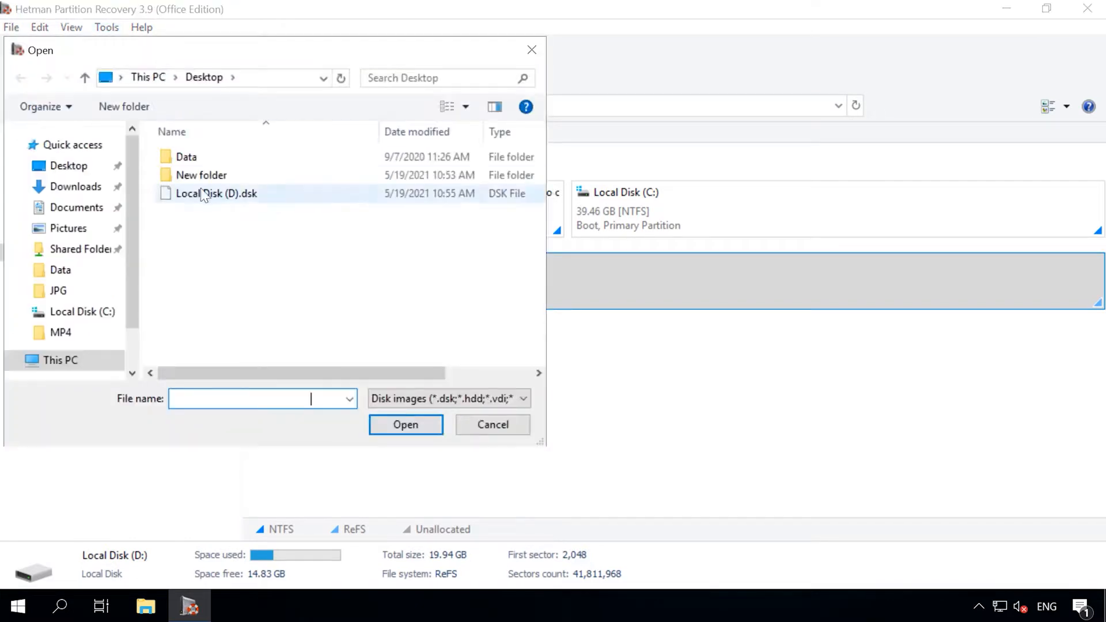
left_click(248, 195)
left_click(407, 427)
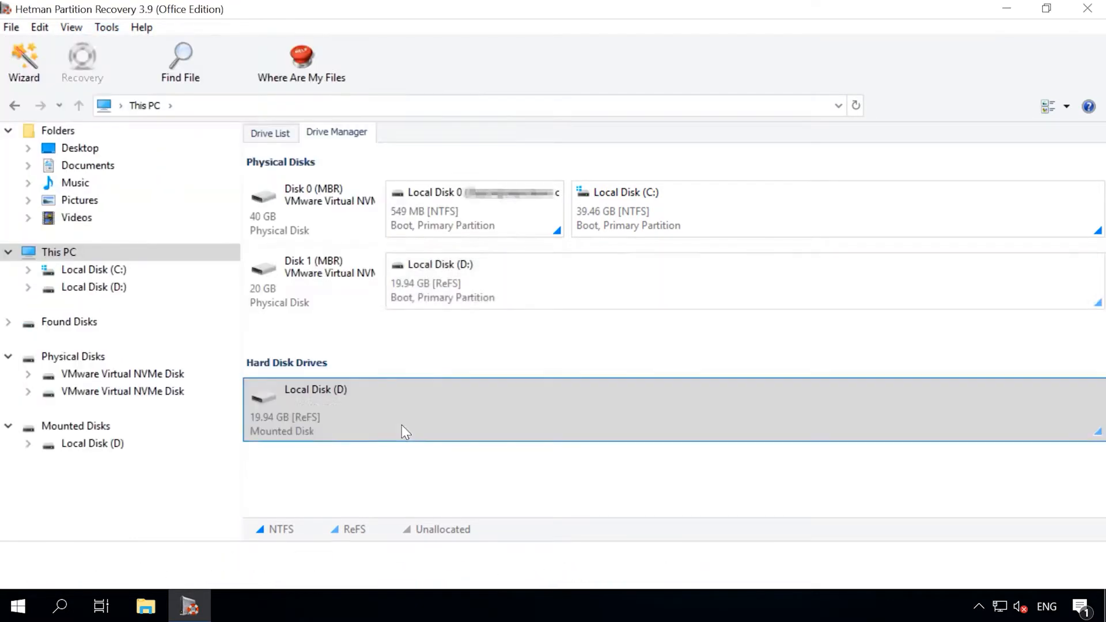
Analyse the mounted disk Local Disk (D) with a Fast scan and finish the wizard
double_click(365, 417)
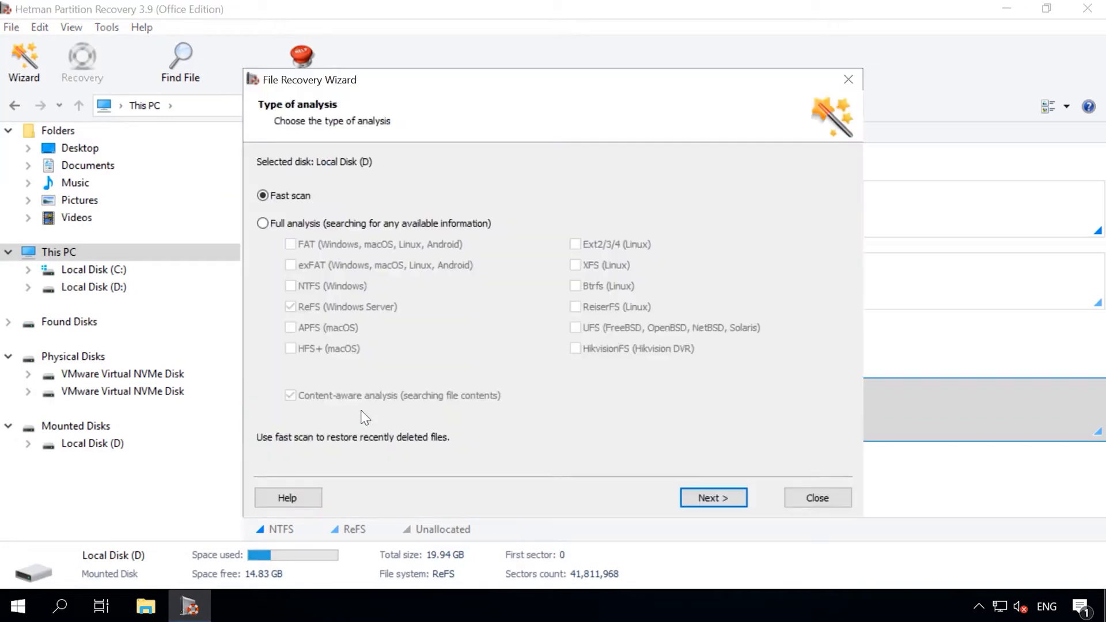
left_click(713, 498)
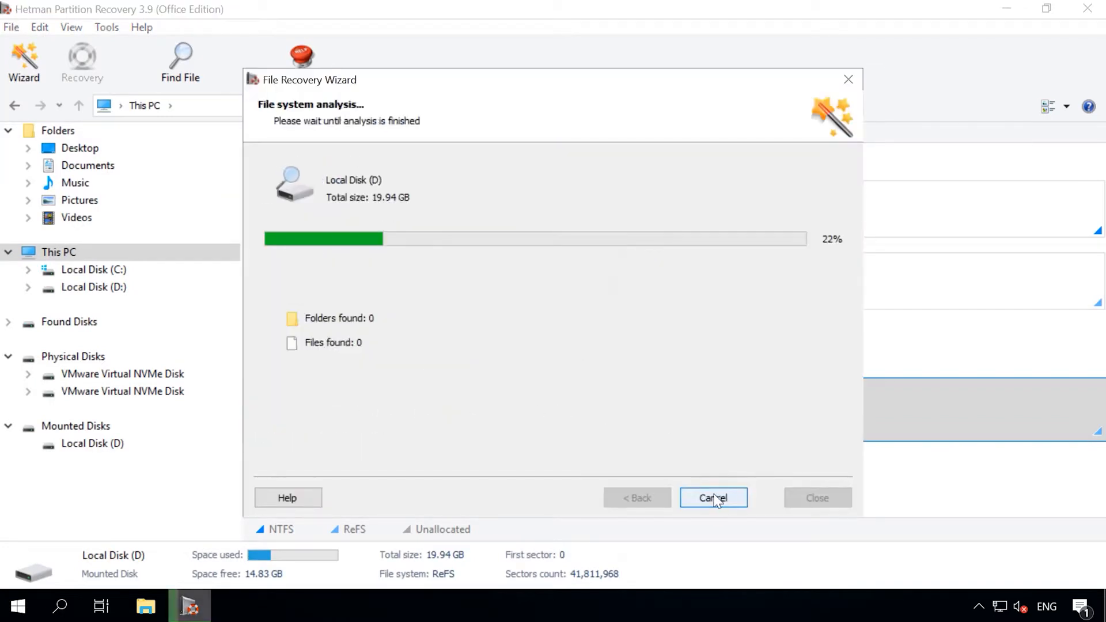
left_click(713, 497)
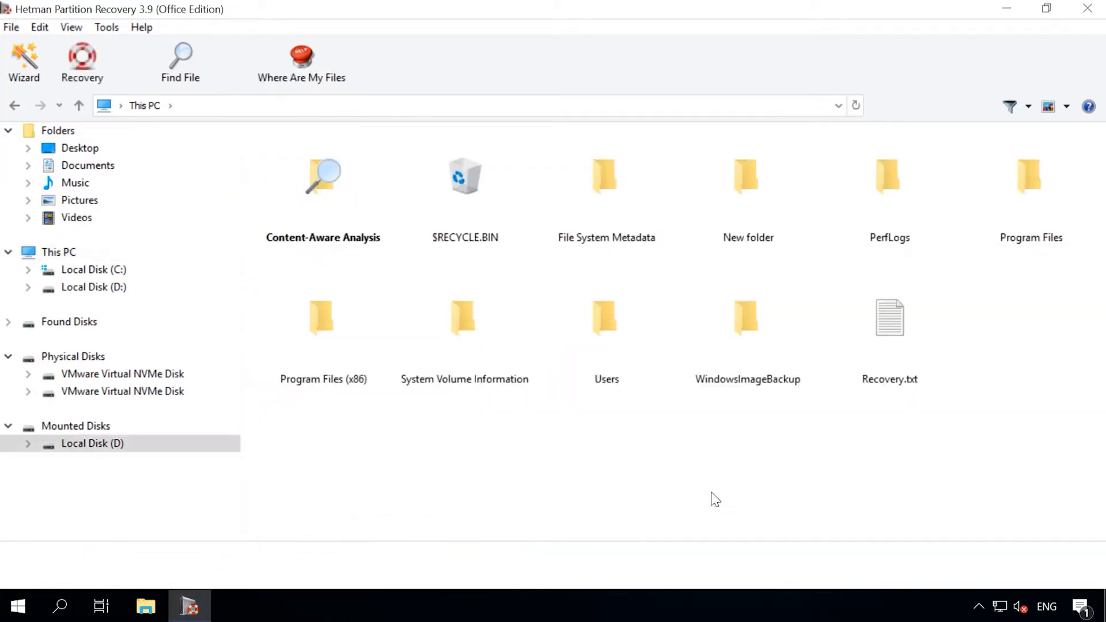